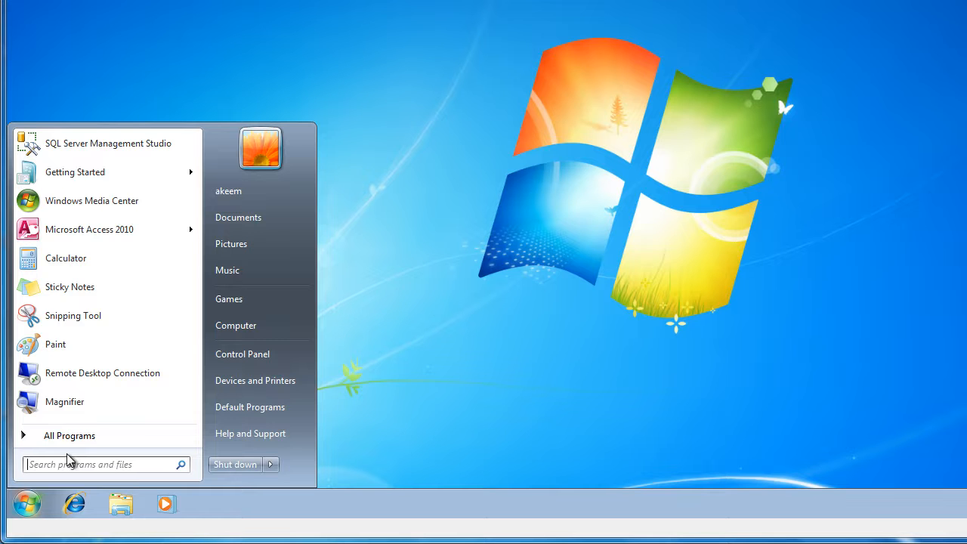
- Launch SQL Server Management Studio from the Microsoft SQL Server 2008 R2 program group
click(66, 440)
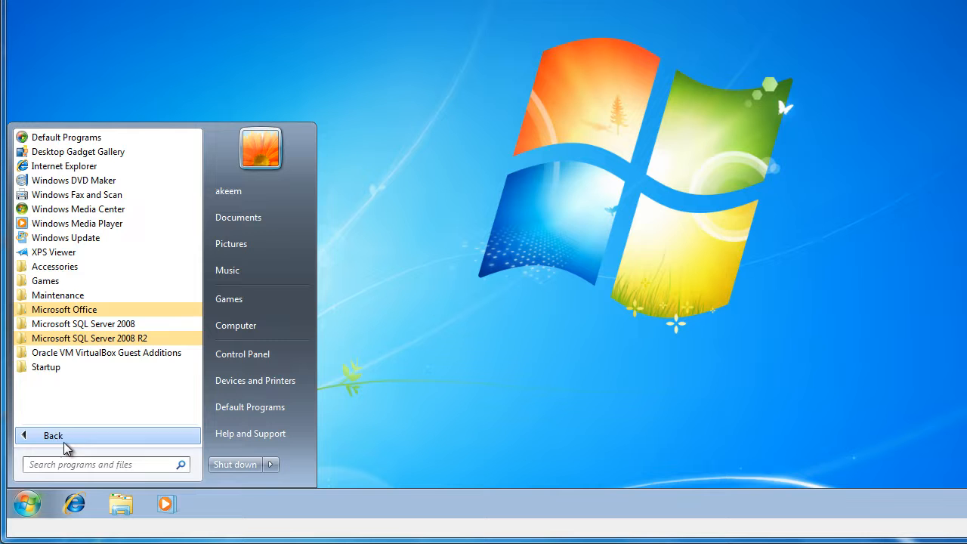
click(88, 338)
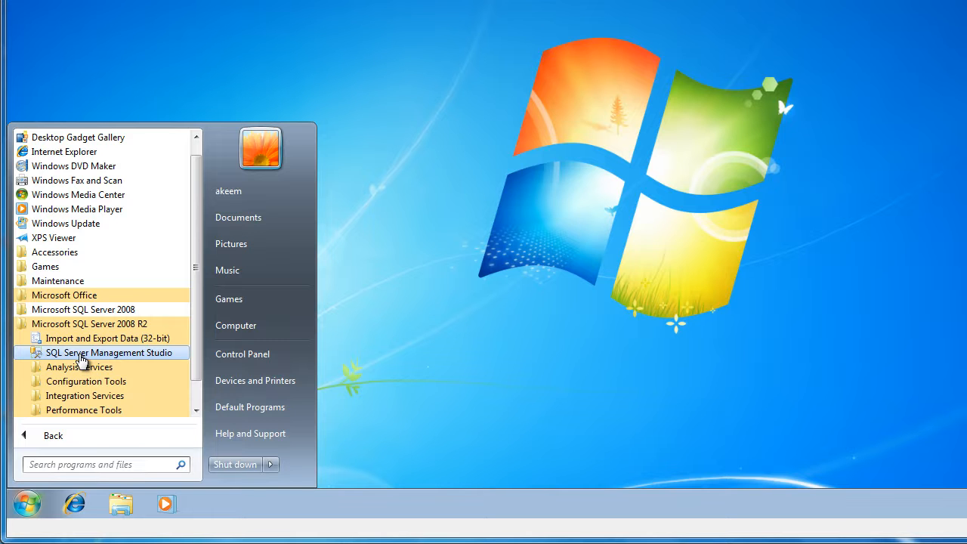
click(82, 353)
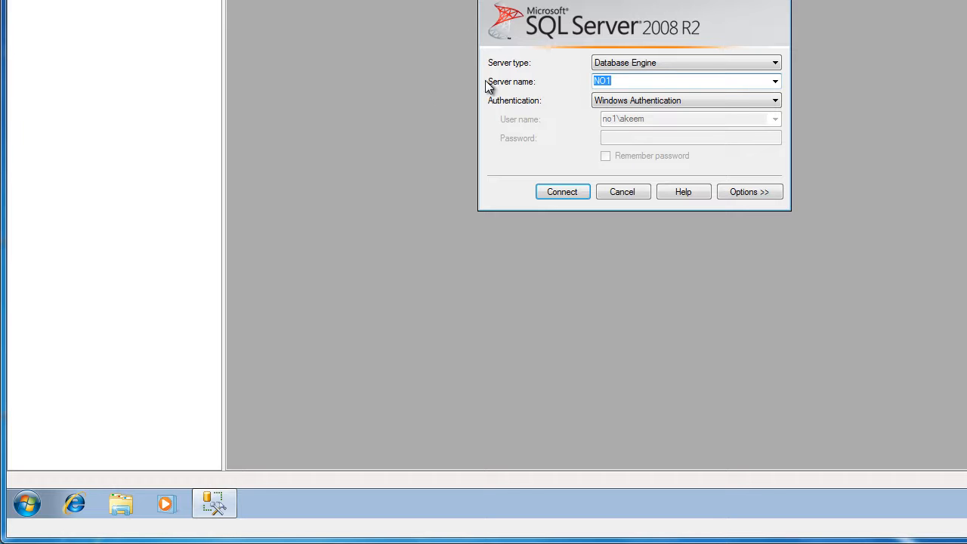
- Connect to the Database Engine on server NO1 using Windows Authentication
click(629, 64)
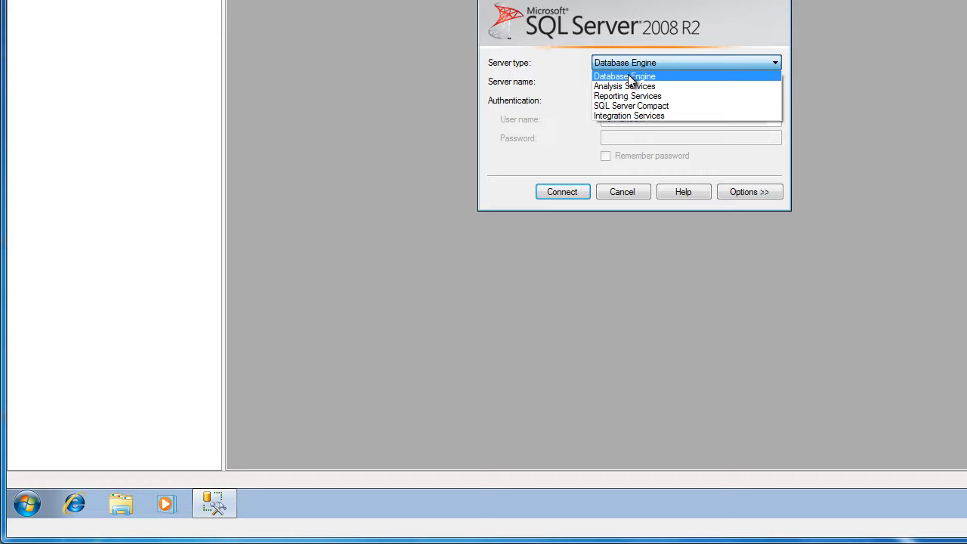
click(628, 75)
click(639, 65)
click(640, 76)
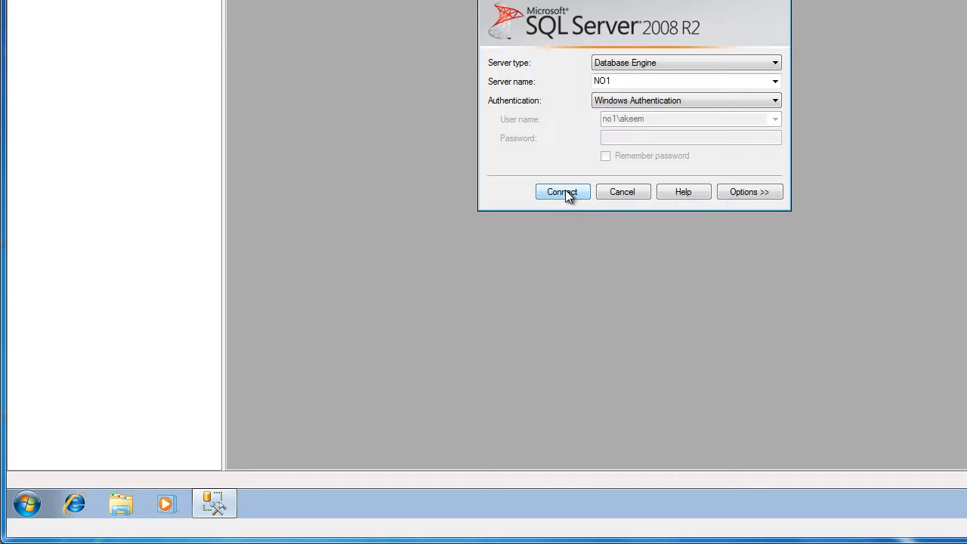
click(636, 104)
click(639, 111)
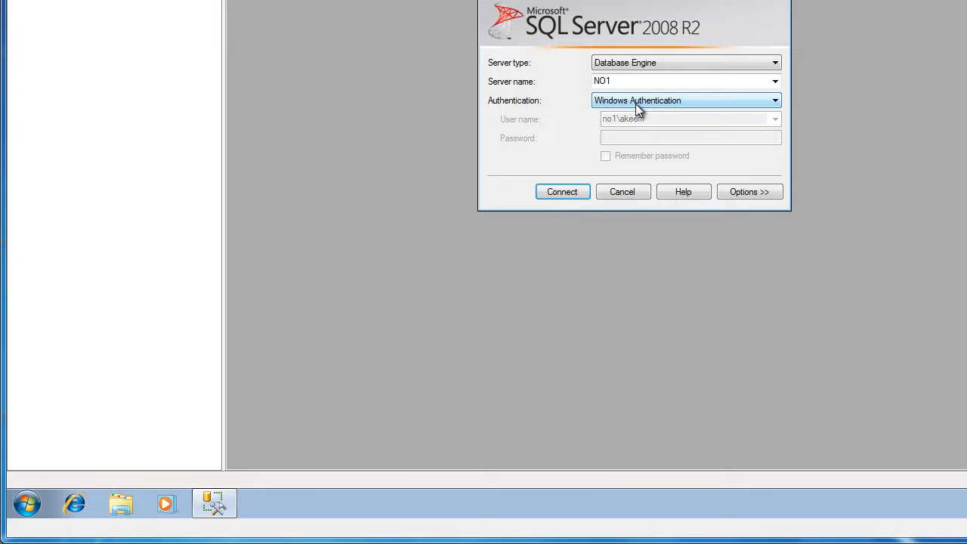
click(568, 189)
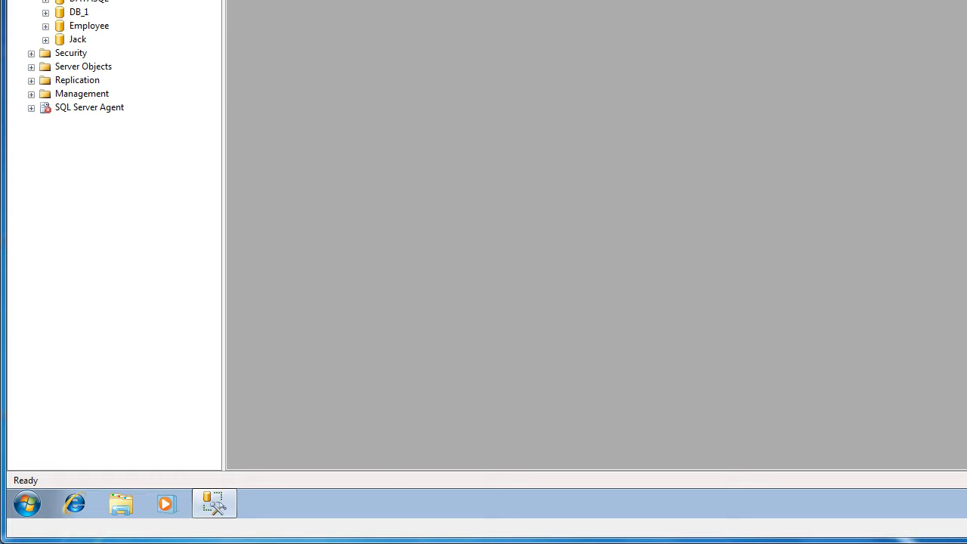
- Create a new database named Tutorial on the NO1 server, keeping the default owner and file settings
right_click(84, 54)
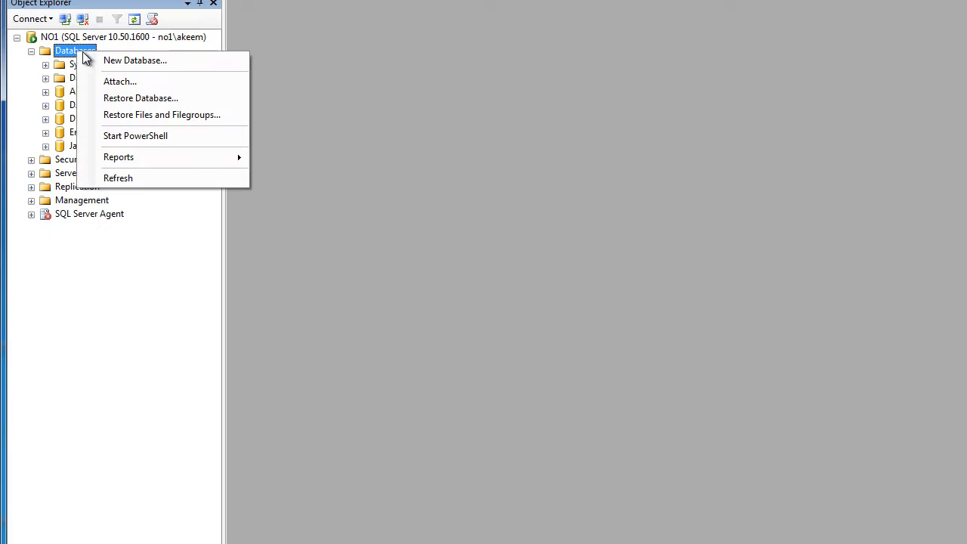
click(12, 139)
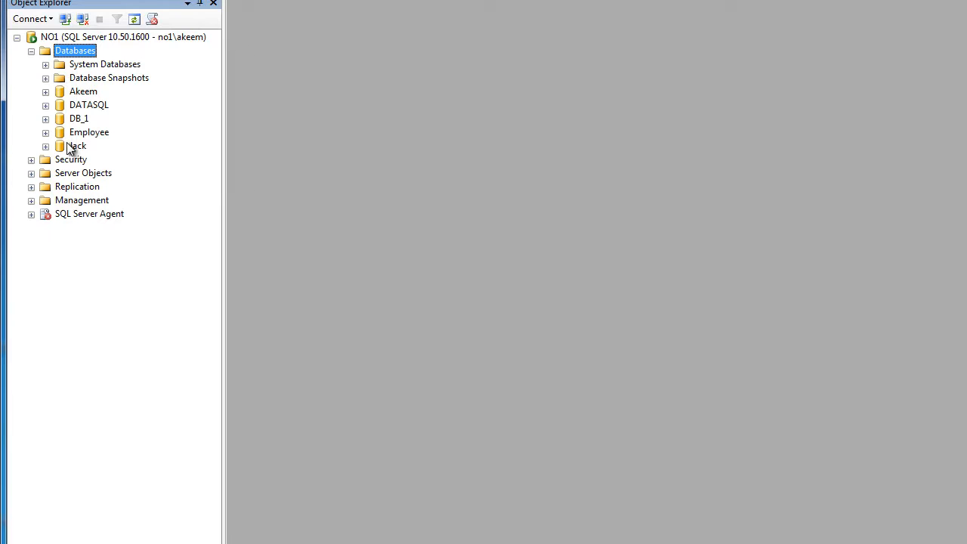
right_click(72, 51)
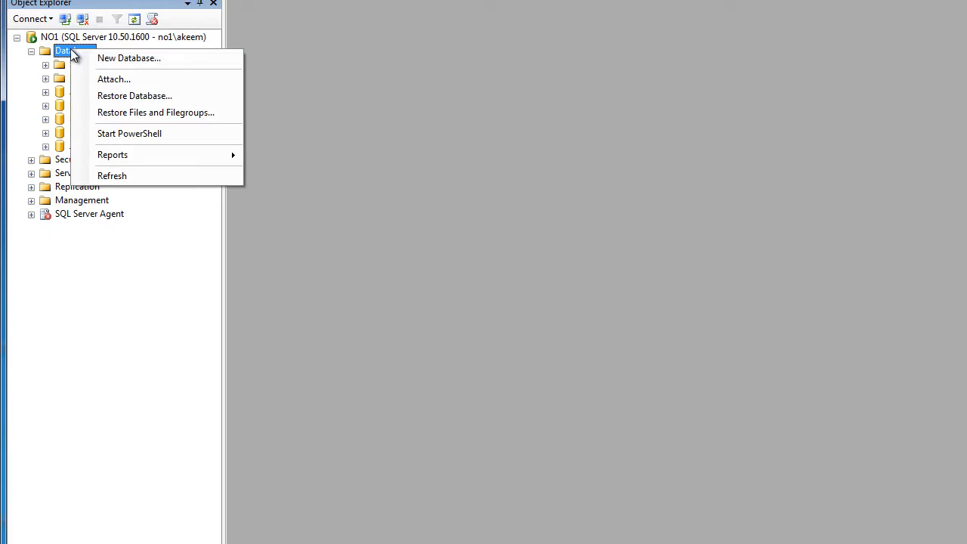
click(126, 59)
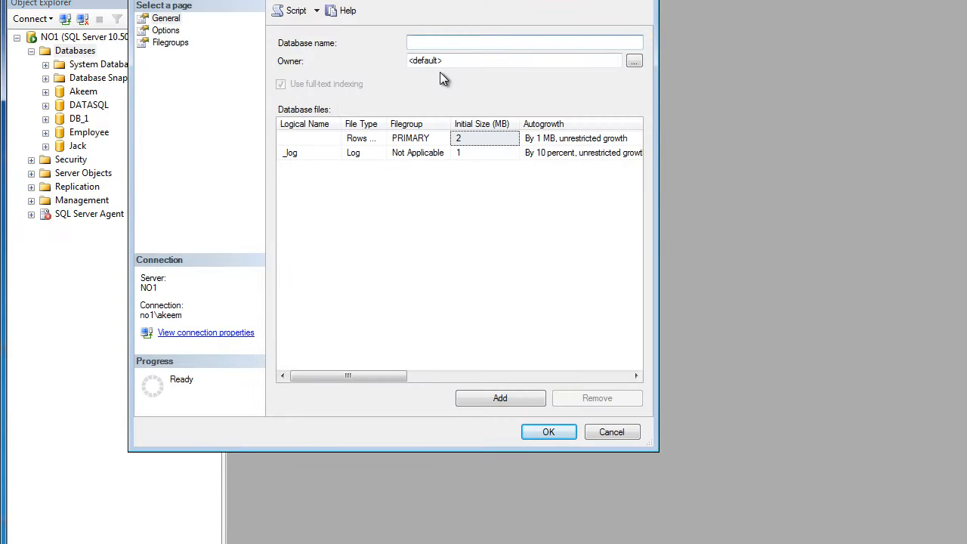
text(J)
key(BackSpace)
text(T)
key(BackSpace)
text(TUtp)
key(BackSpace)
key(BackSpace)
key(BackSpace)
text(utorial)
click(549, 431)
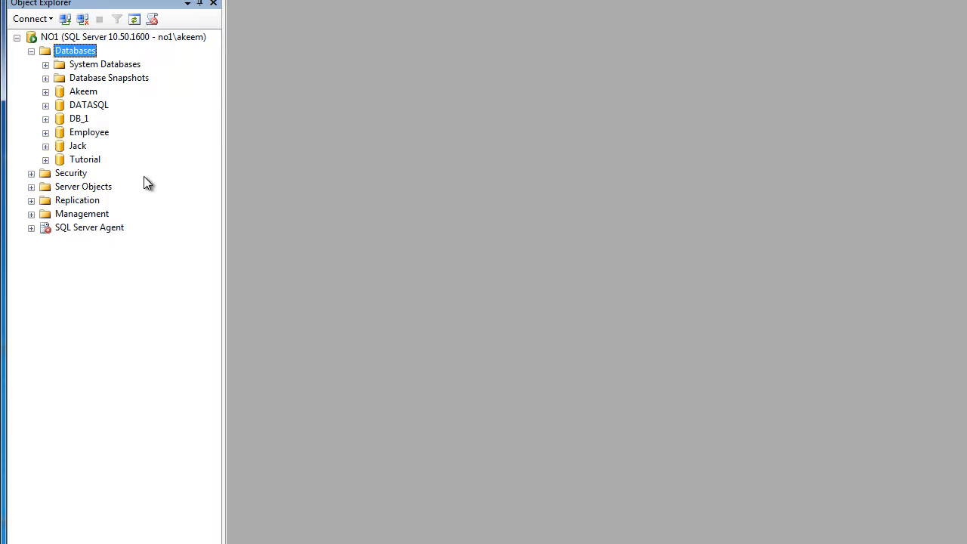
- Expand the Tutorial database and start designing a new table in it
click(84, 160)
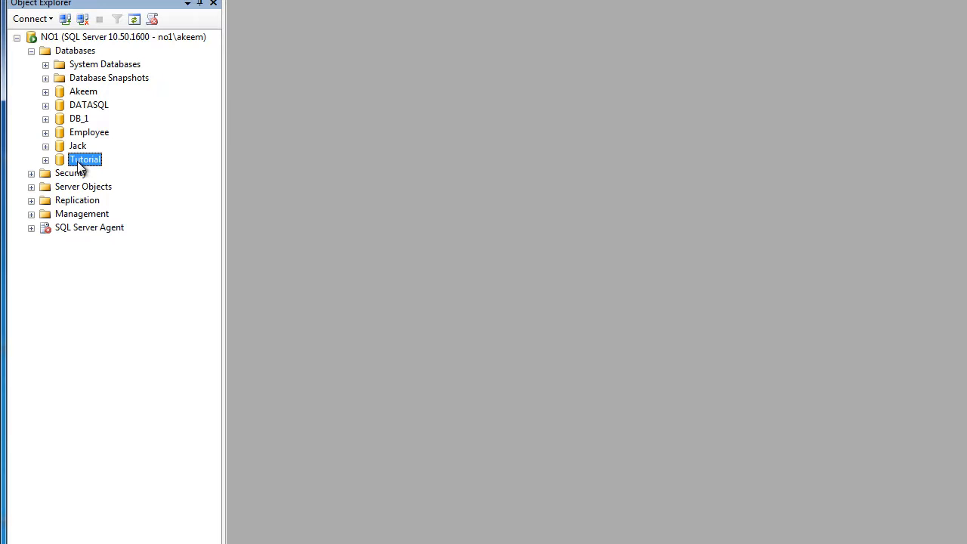
click(46, 160)
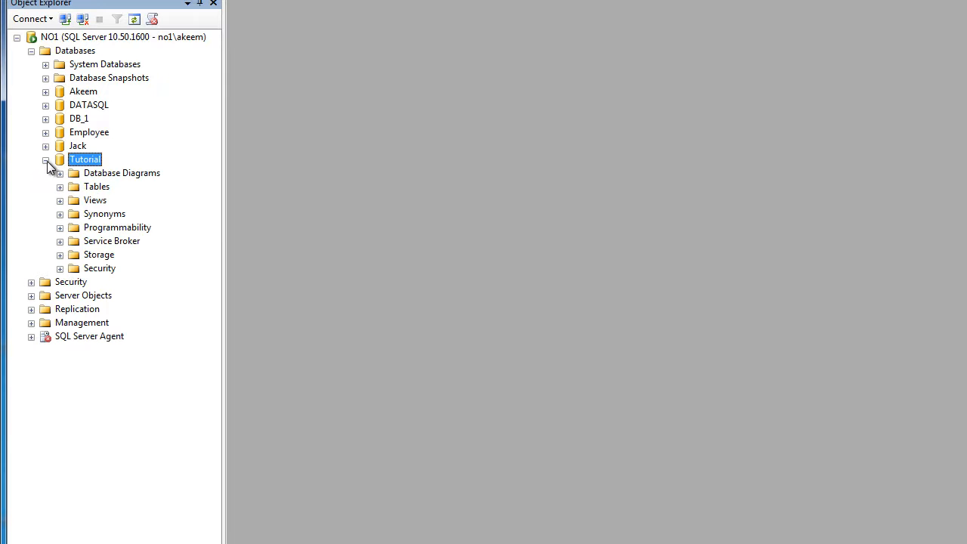
right_click(87, 188)
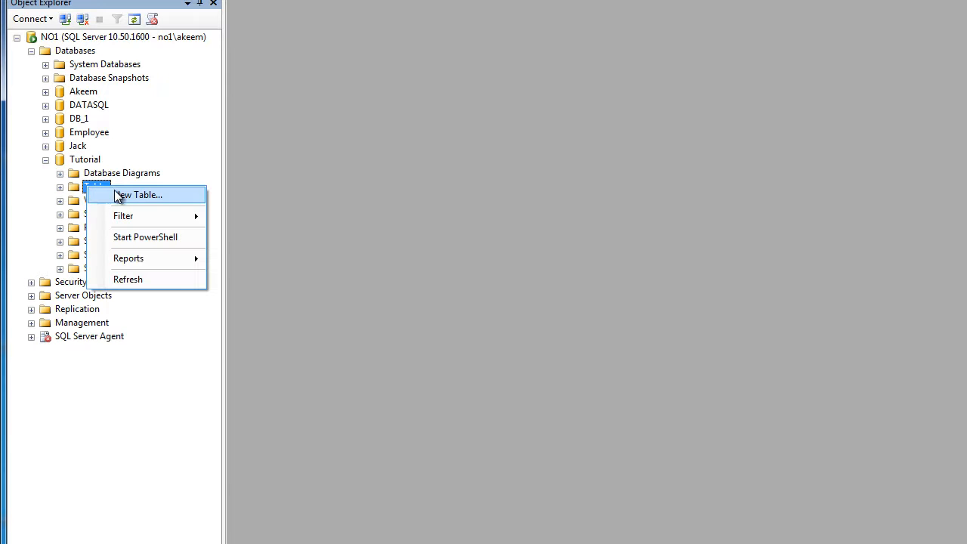
click(121, 195)
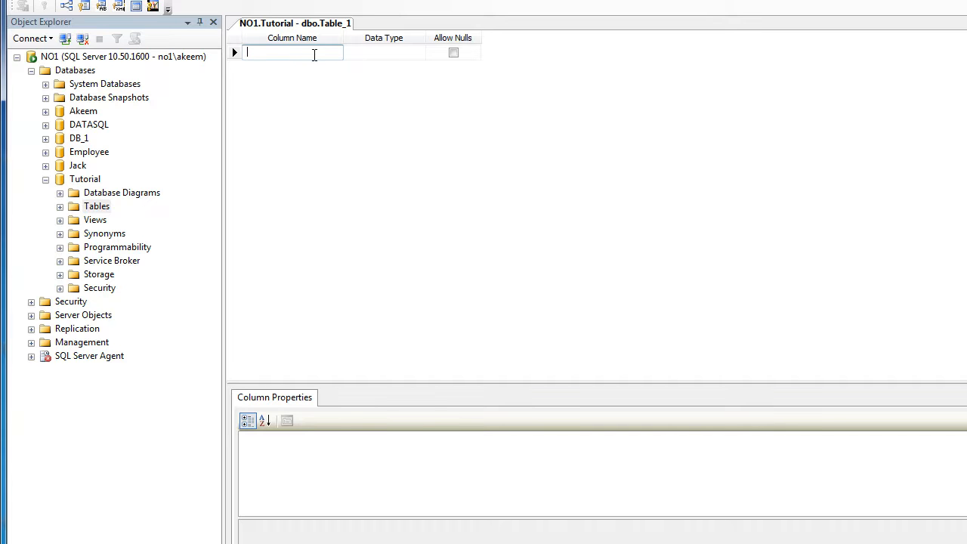
- Add a first column named NAME with data type nchar(10) to the new table
text(NAME)
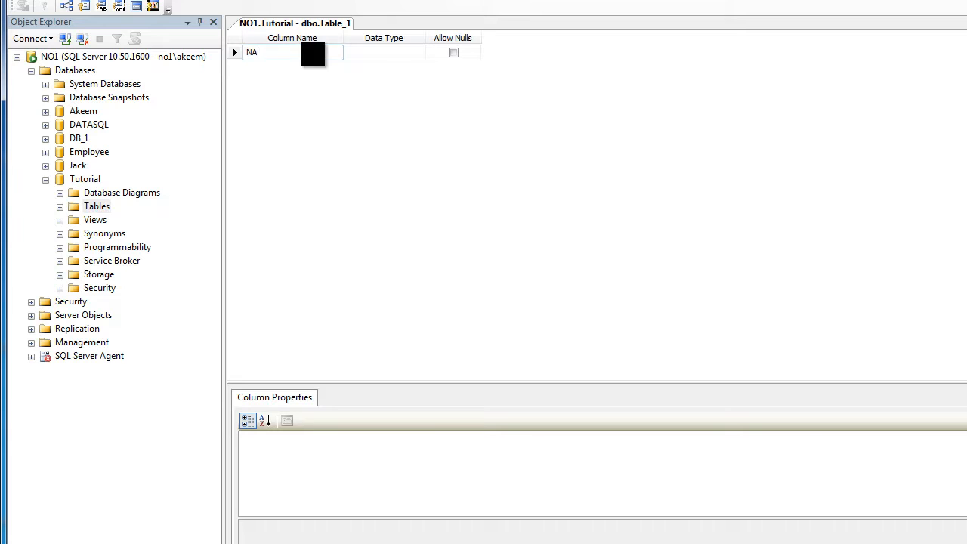
click(394, 56)
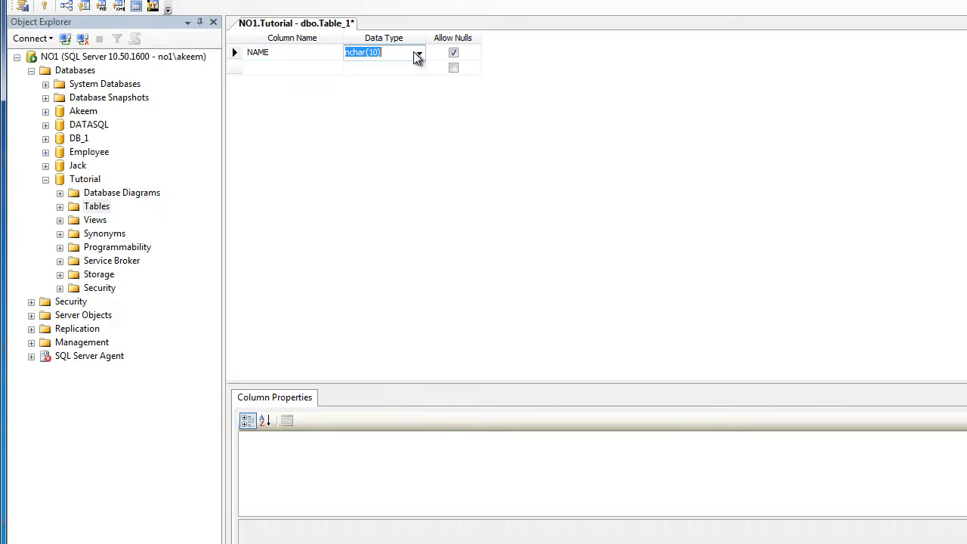
click(418, 54)
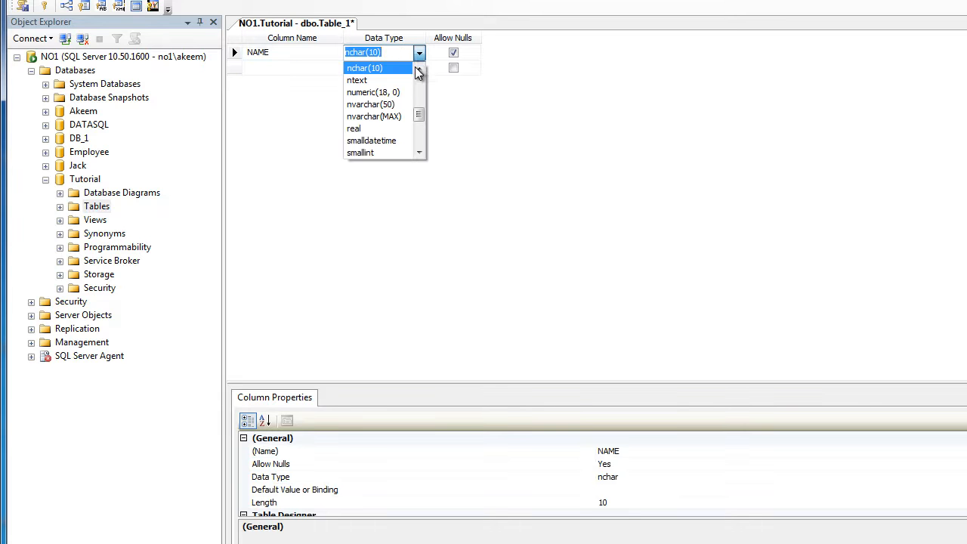
drag(419, 104, 412, 114)
click(410, 108)
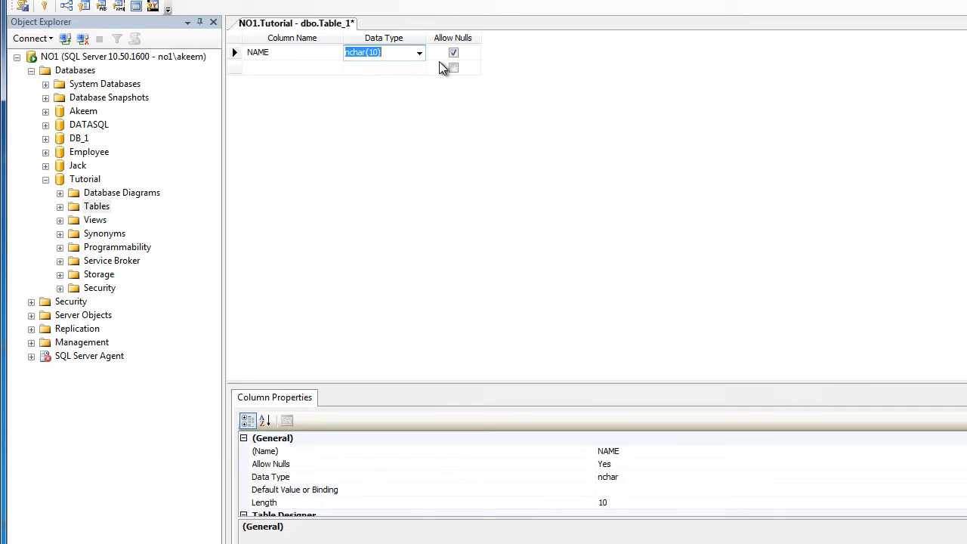
- Add a second column named AGE with data type numeric(18, 0)
click(310, 66)
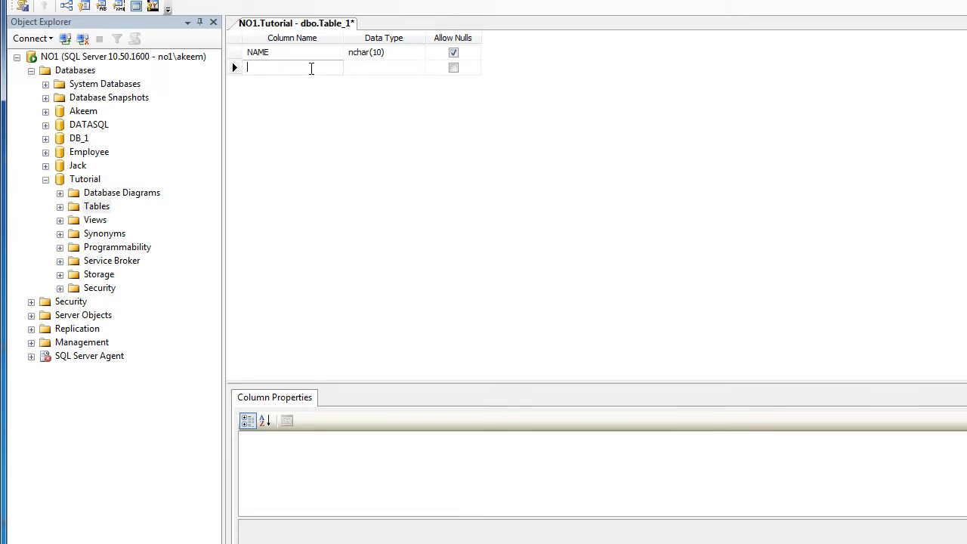
text(AGE)
click(402, 71)
click(419, 68)
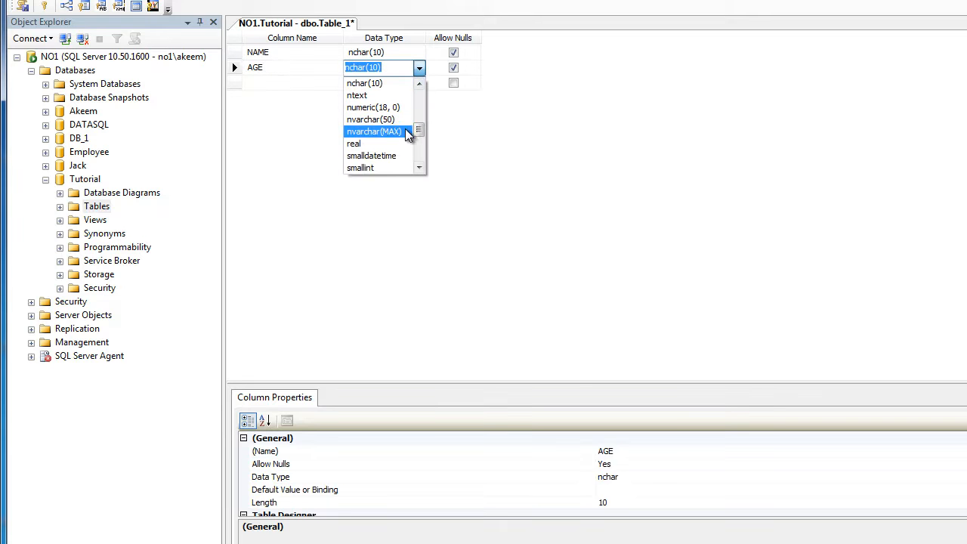
mouse_move(419, 134)
mouse_down()
mouse_move(420, 113)
mouse_move(420, 161)
mouse_move(420, 99)
mouse_move(415, 130)
mouse_up()
click(387, 134)
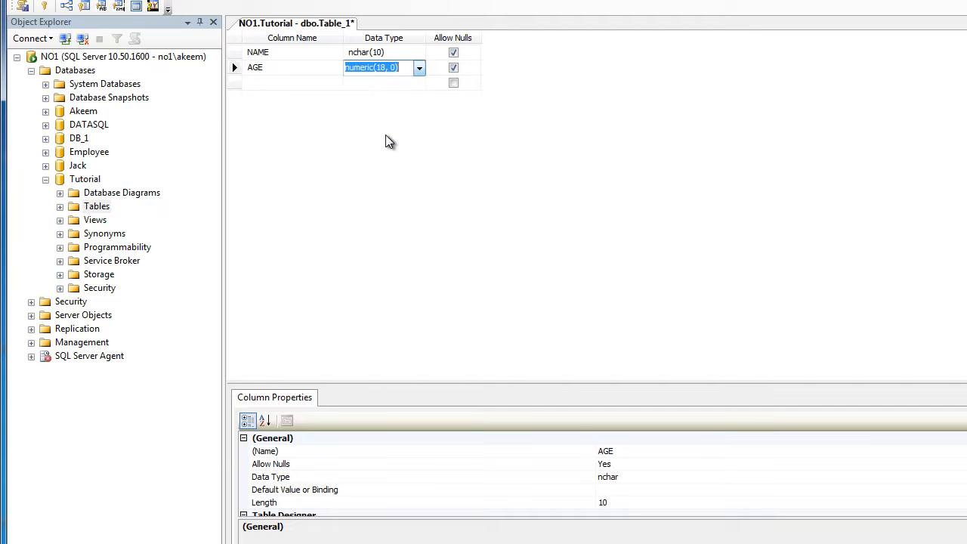
- Add a third column named SEX with data type text and set NAME as the table's primary key
click(278, 83)
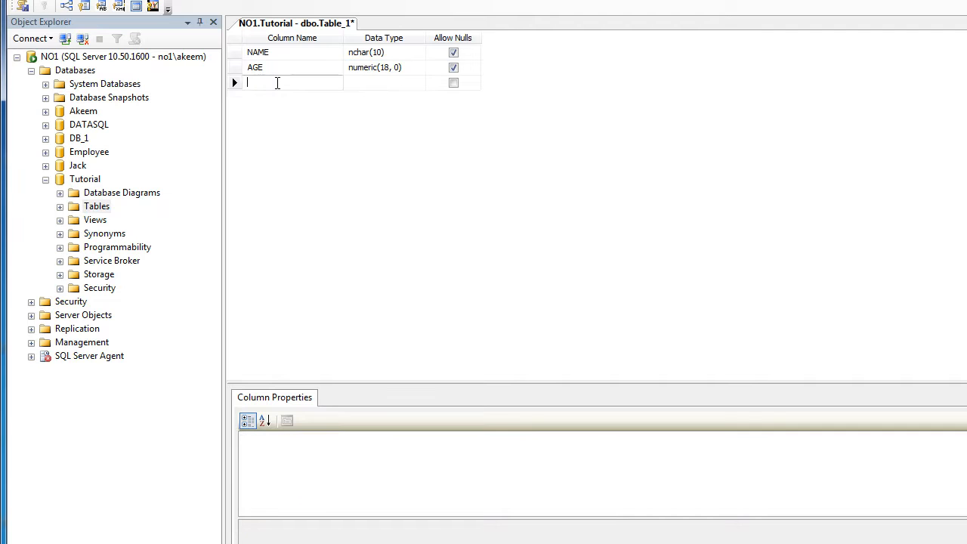
text(SEX)
click(398, 82)
click(422, 87)
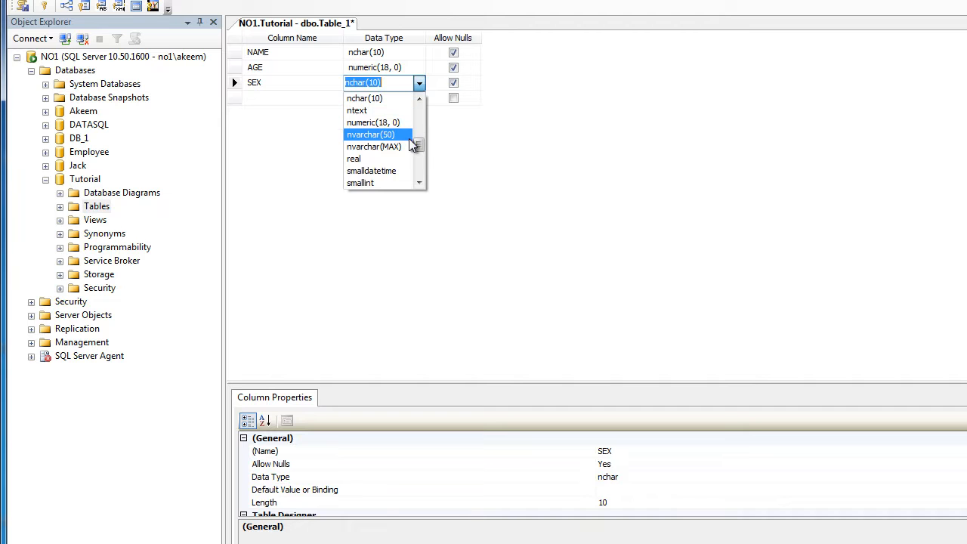
drag(419, 144, 420, 154)
click(400, 170)
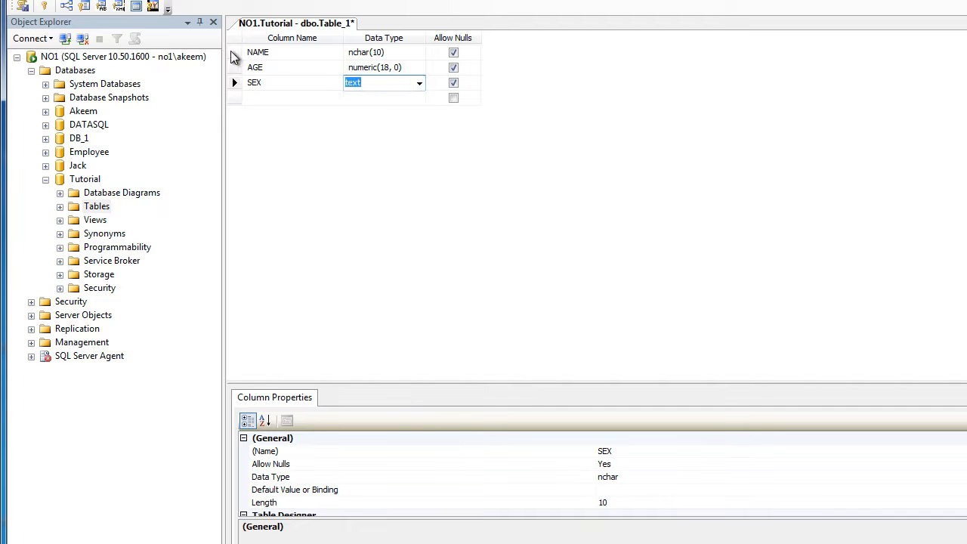
right_click(233, 52)
click(287, 61)
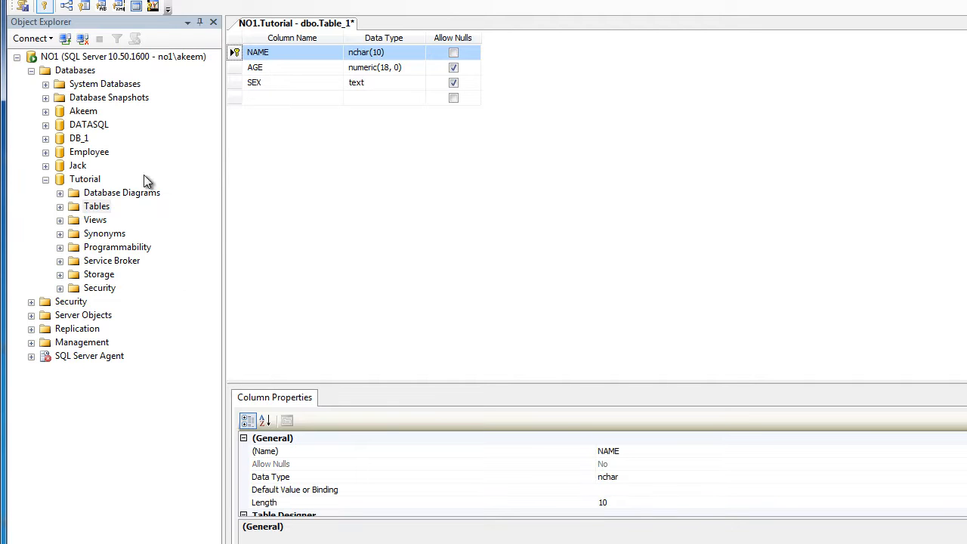
- Expand the Tables folder of the Tutorial database to check its contents
right_click(90, 209)
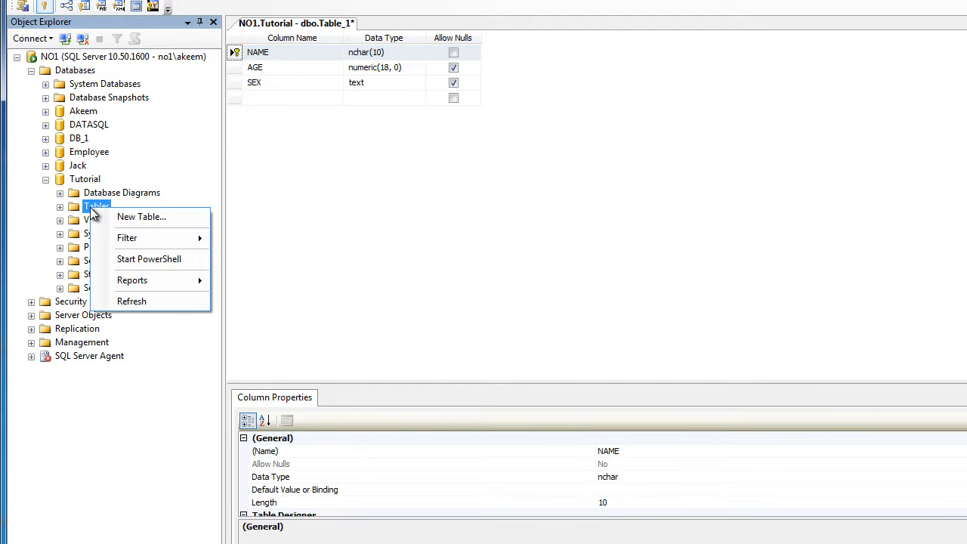
click(60, 208)
click(74, 220)
click(61, 207)
click(61, 207)
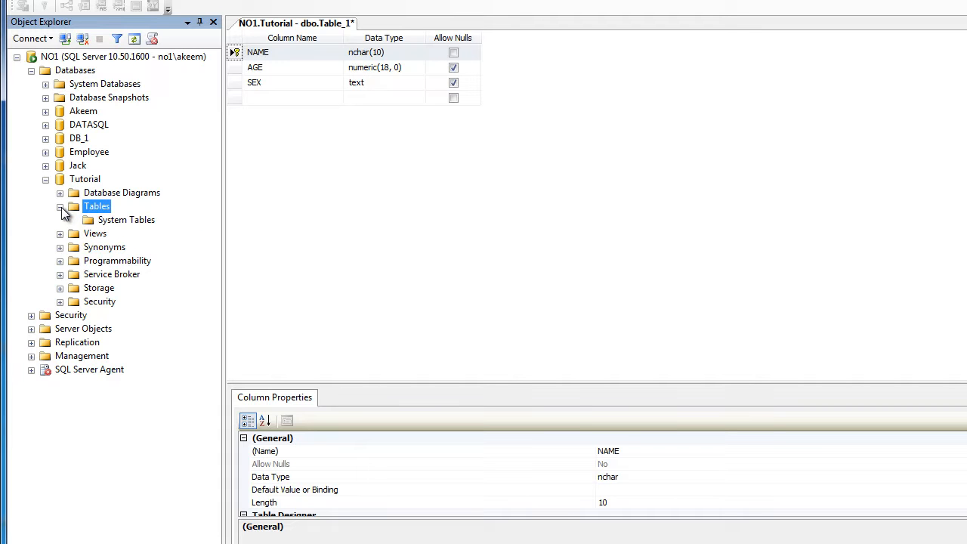
- Save the new table, naming it "Table" followed by the account user's first name
right_click(281, 26)
click(316, 38)
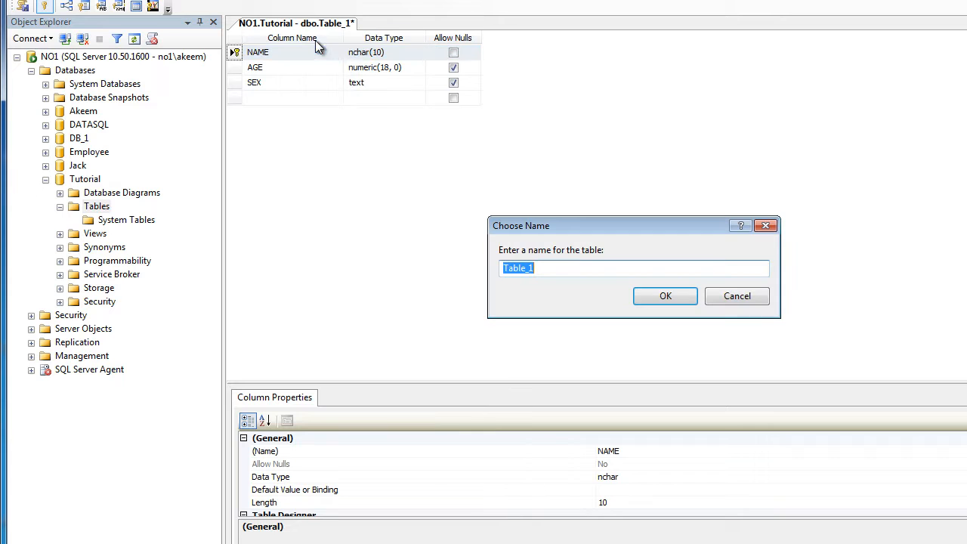
click(550, 270)
drag(550, 269, 495, 270)
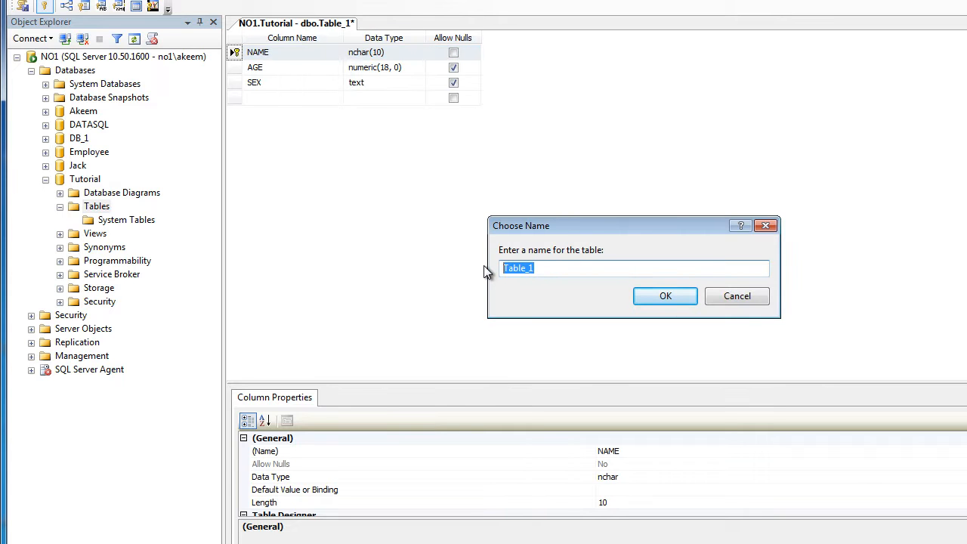
text(Table2)
key(BackSpace)
text(Akeem)
click(667, 296)
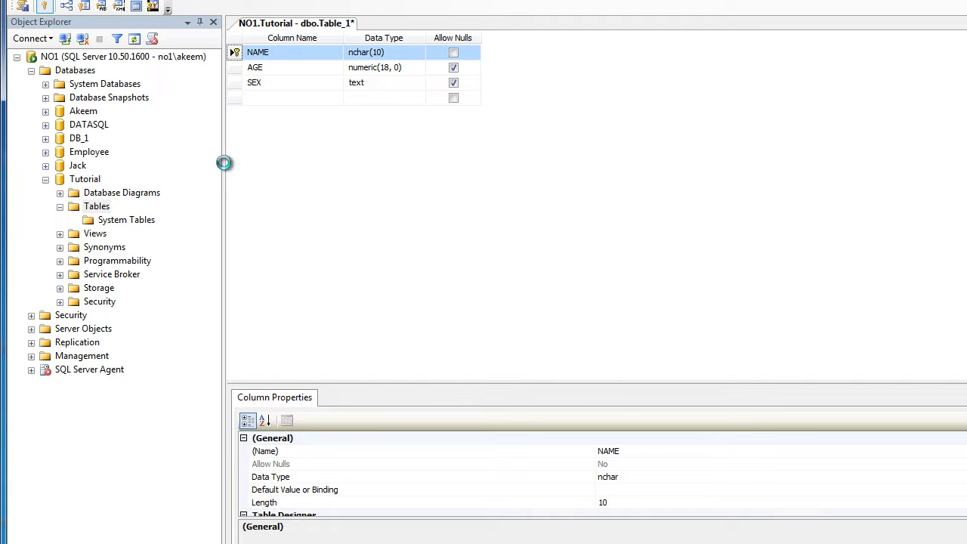
- Open the top 200 rows of the newly saved table in the Tutorial database for editing
click(134, 236)
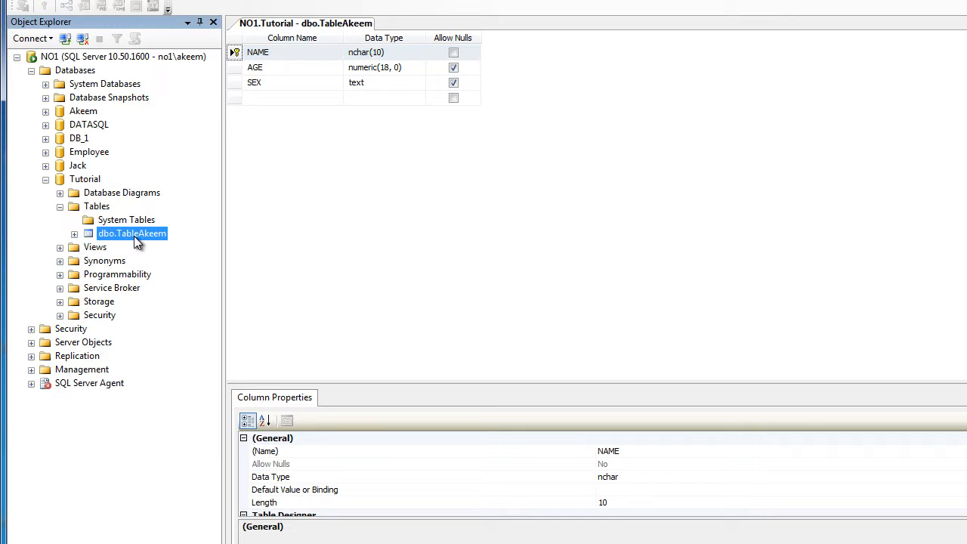
right_click(136, 236)
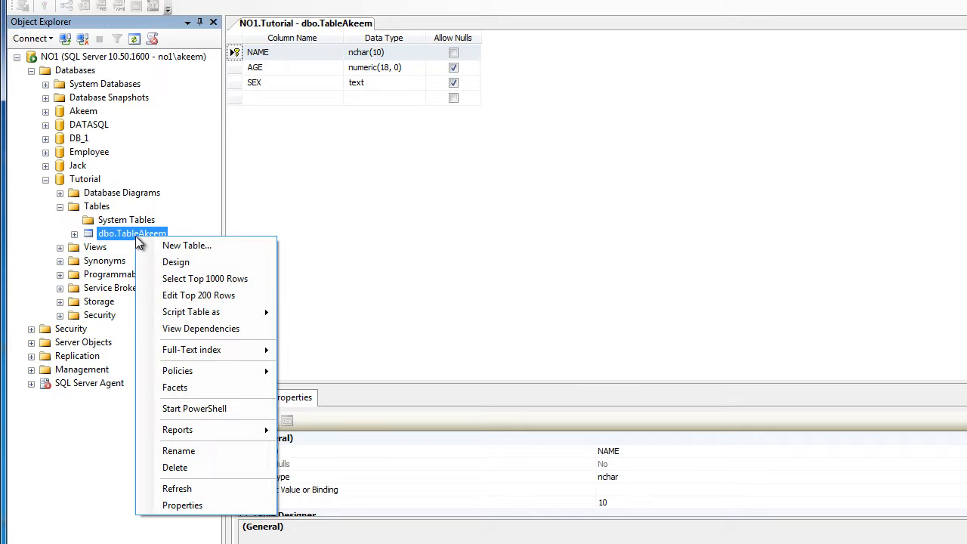
click(195, 297)
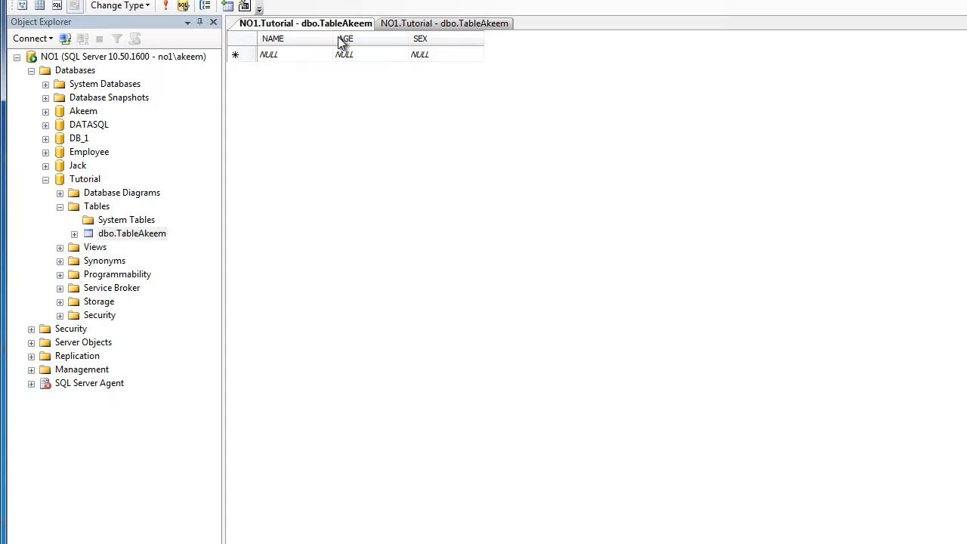
- Fill the first table row with the account user's first name as NAME, 28 as AGE and male as SEX
click(290, 53)
text(Akee)
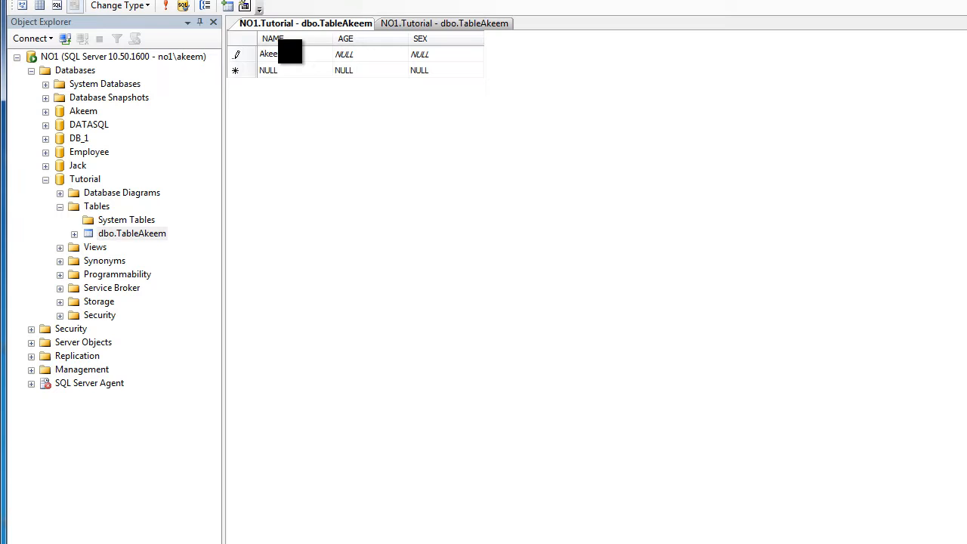
text(m)
key(Tab)
text(28)
key(Tab)
text(male)
- Add a second row with another person's first name as NAME, 34 as AGE and Female as SEX
click(291, 71)
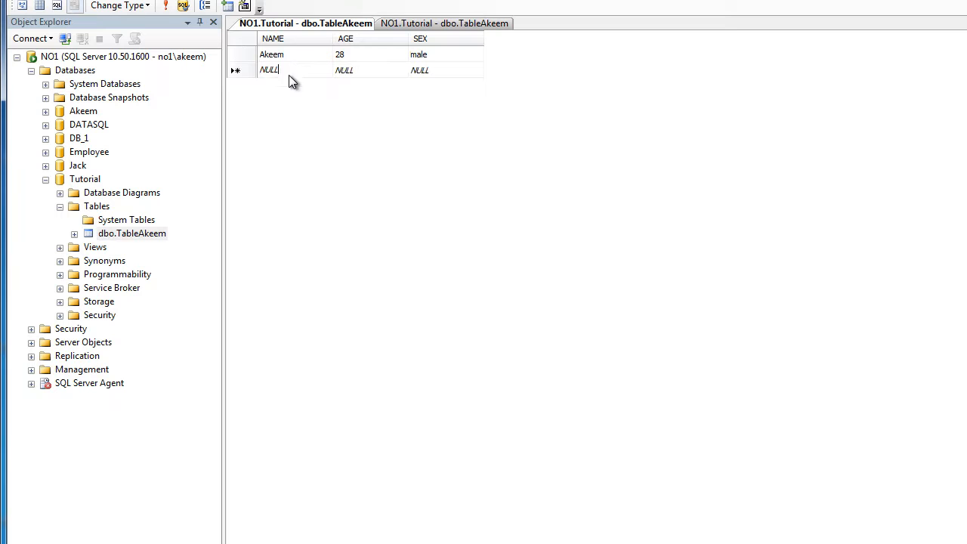
click(289, 72)
text(J)
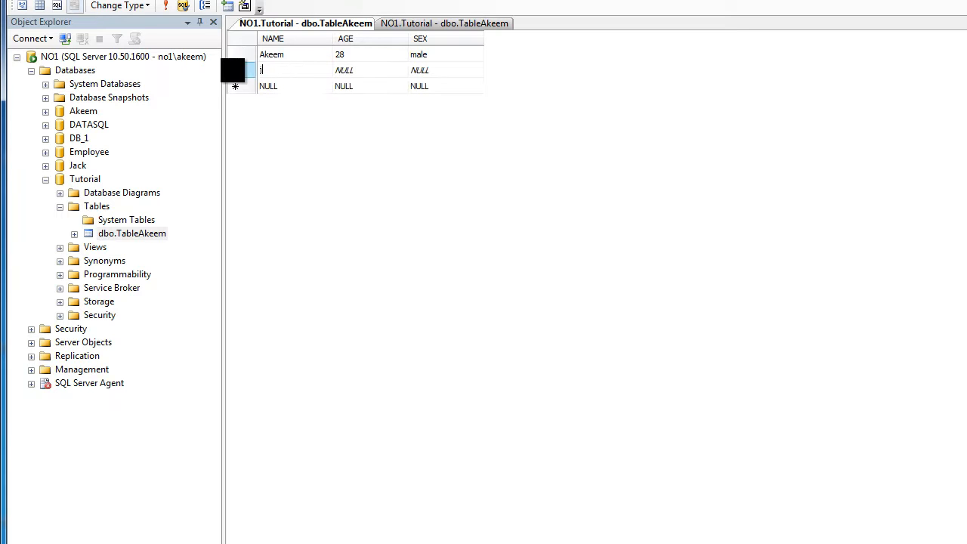
text(John)
key(Tab)
text(34)
key(Tab)
text(Female)
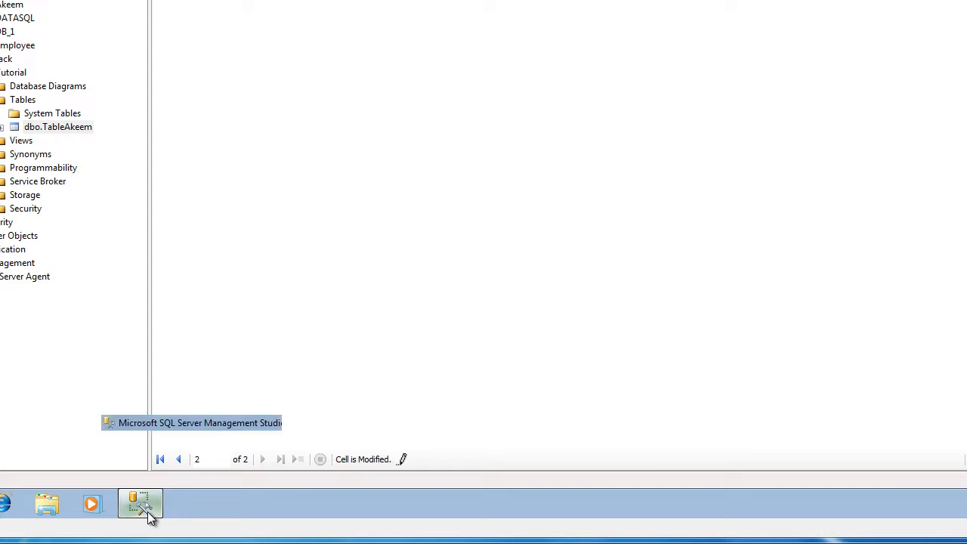
- Switch to Microsoft Access 2010, running it as administrator, and create a new blank database
click(151, 517)
key(super)
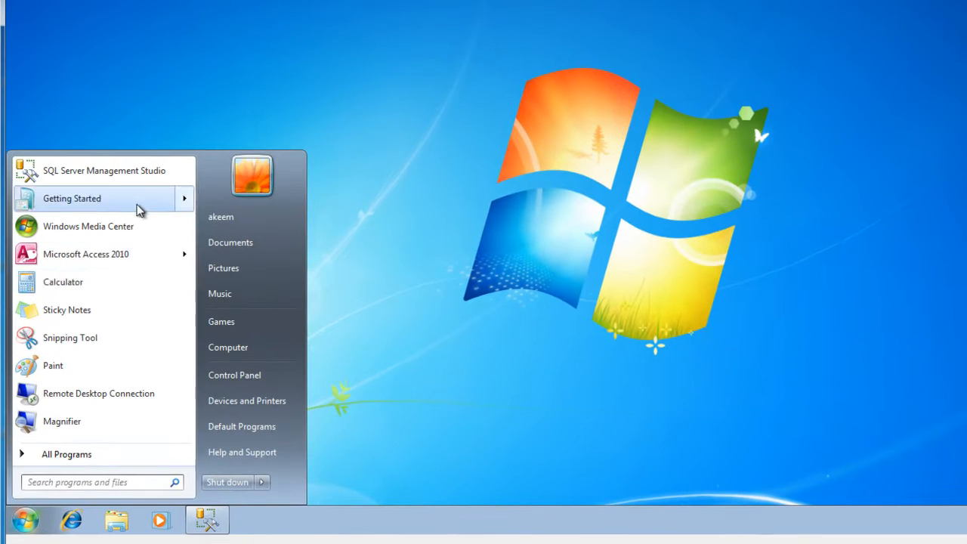
mouse_move(149, 240)
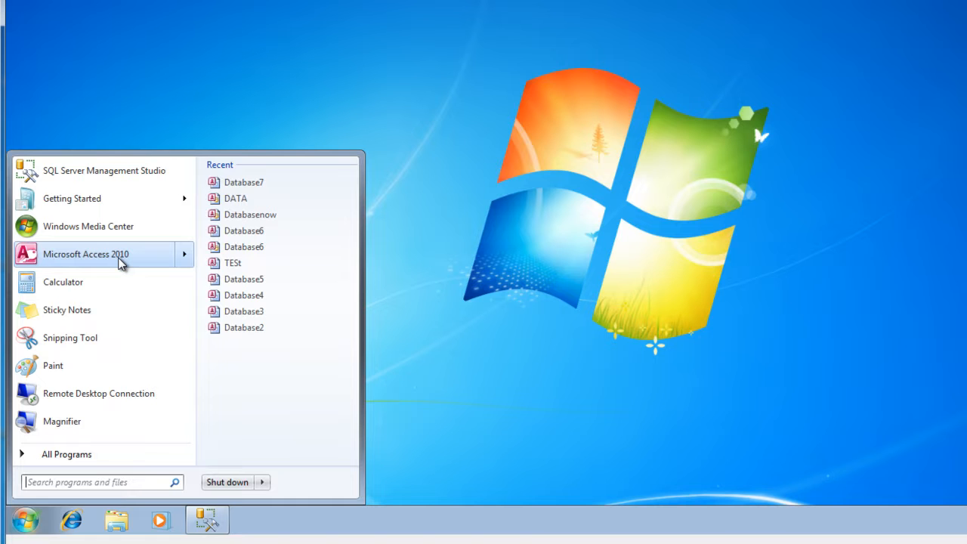
shift+right_click(118, 257)
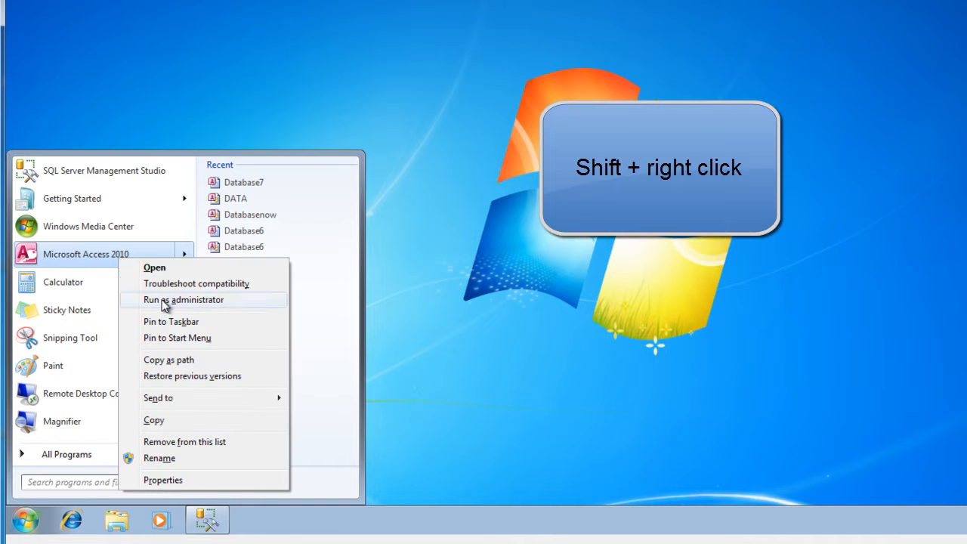
key(Escape)
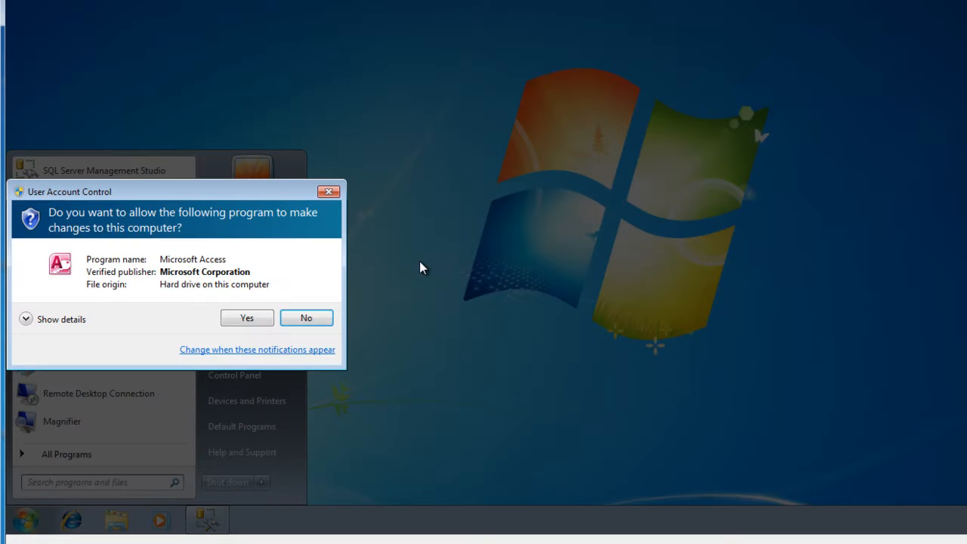
click(246, 318)
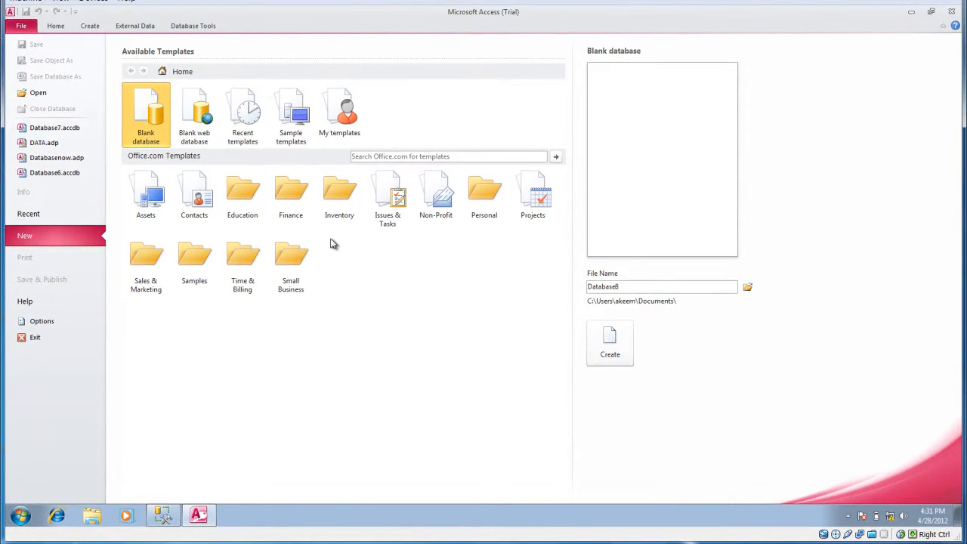
click(613, 335)
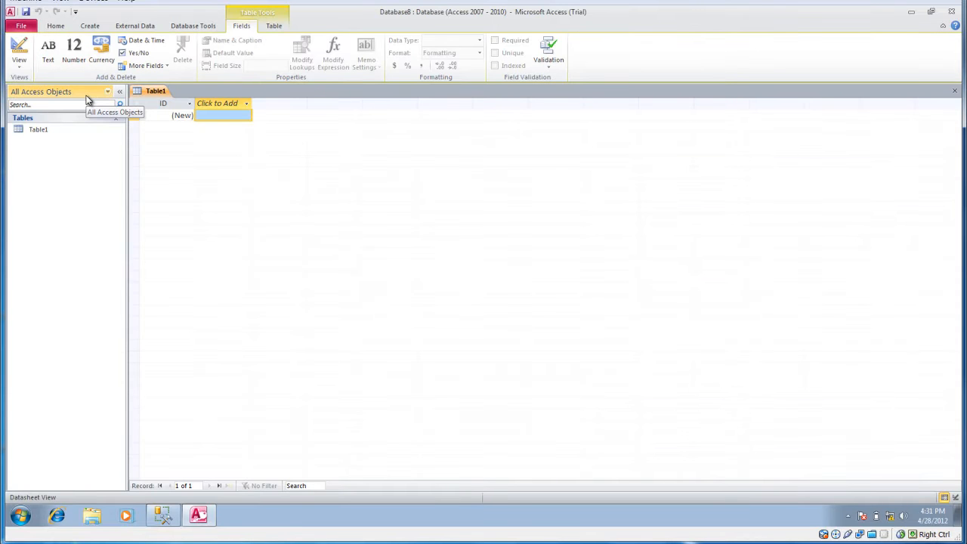
scroll(56, 10, down, 1)
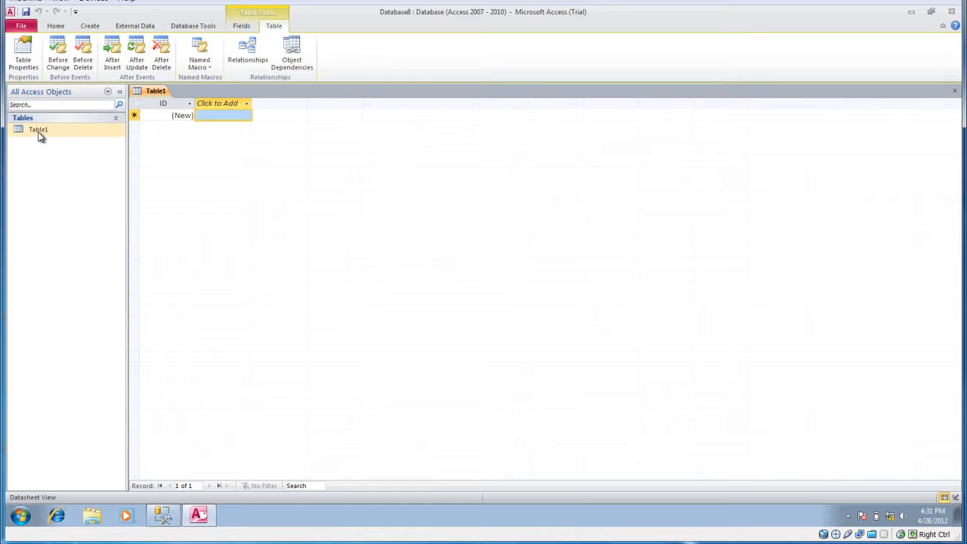
- Start getting external data from an ODBC database, choosing to link to the data source by creating a linked table
click(135, 26)
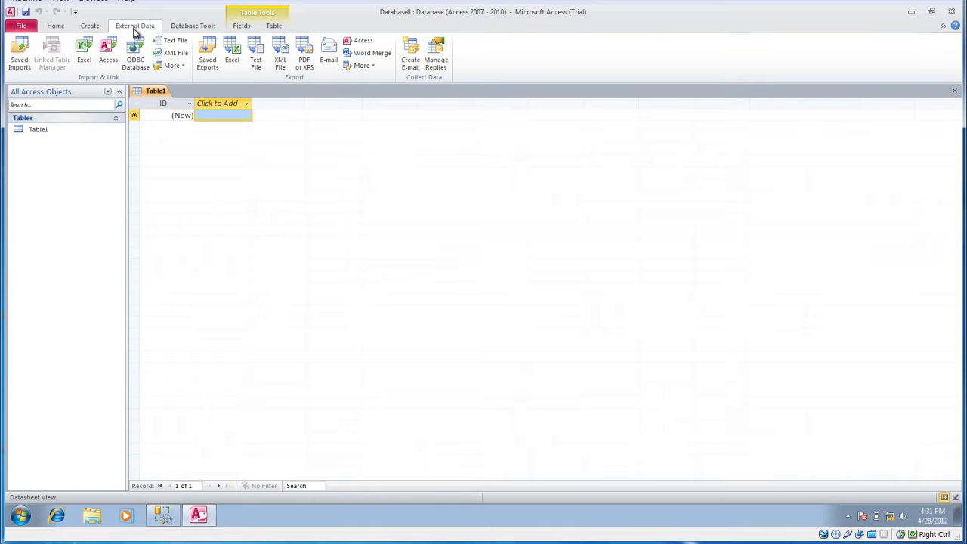
click(138, 61)
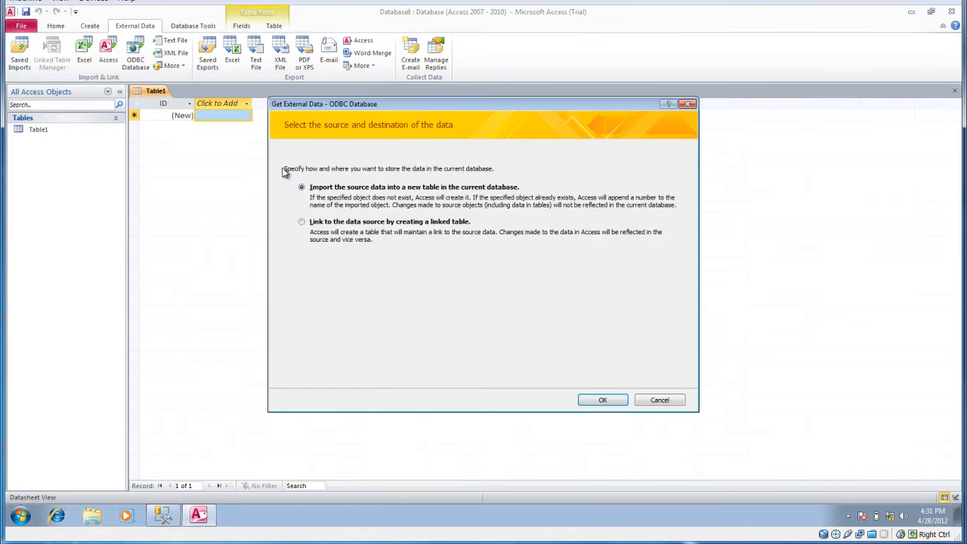
click(302, 223)
click(602, 399)
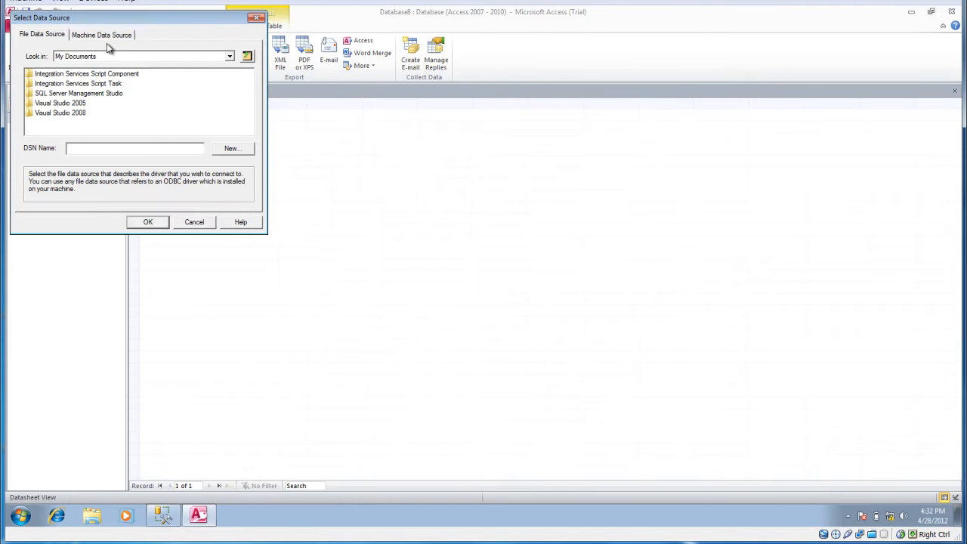
- Create a new machine data source of type System Data Source that uses the SQL Server driver
click(103, 36)
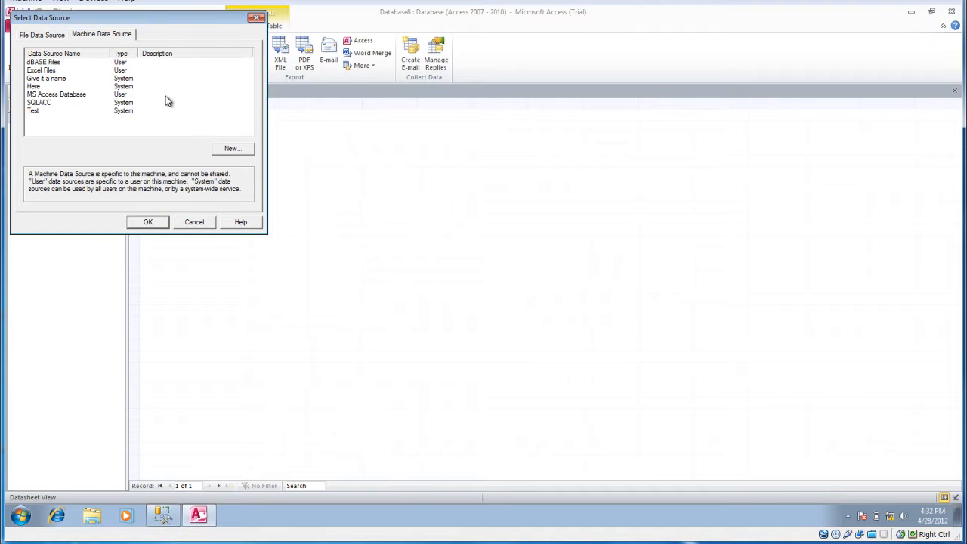
click(234, 150)
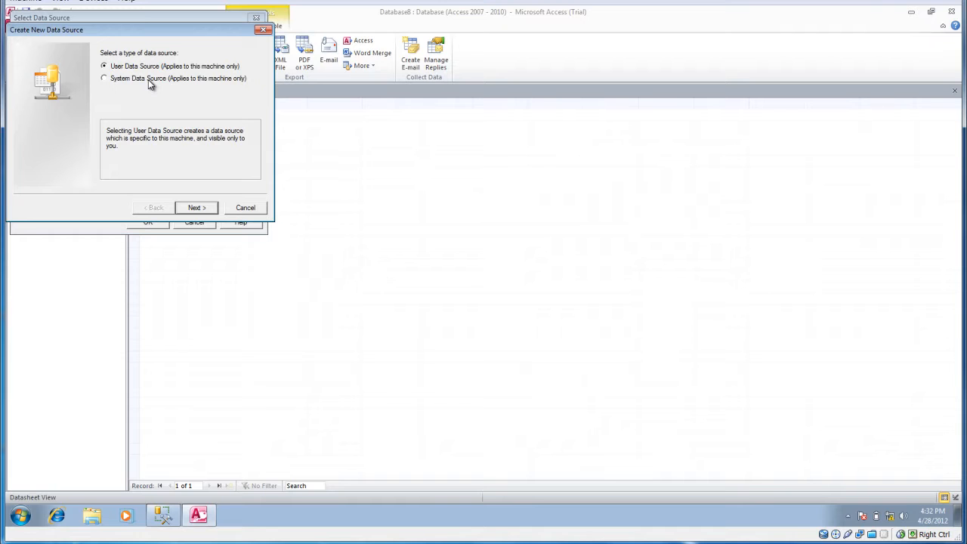
click(106, 79)
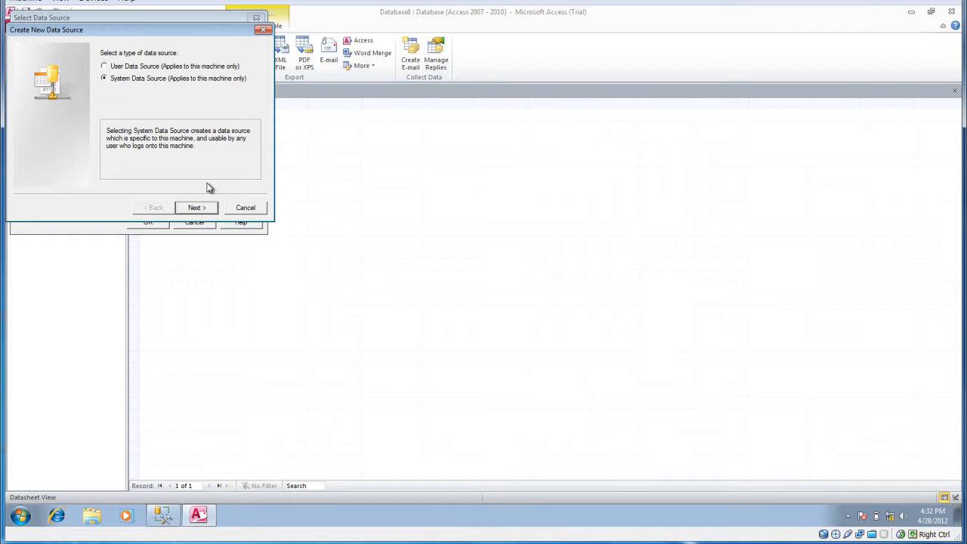
click(207, 209)
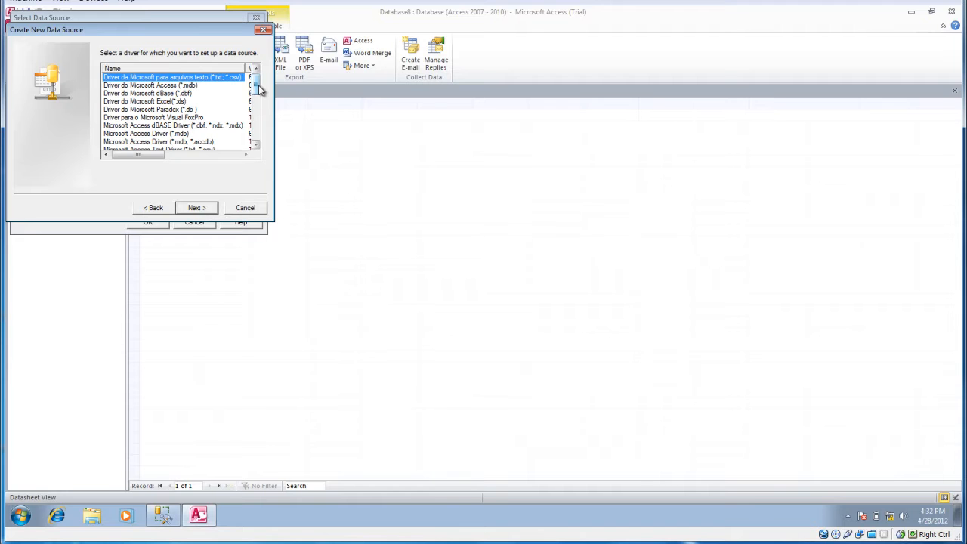
drag(259, 91, 257, 130)
click(136, 134)
click(205, 209)
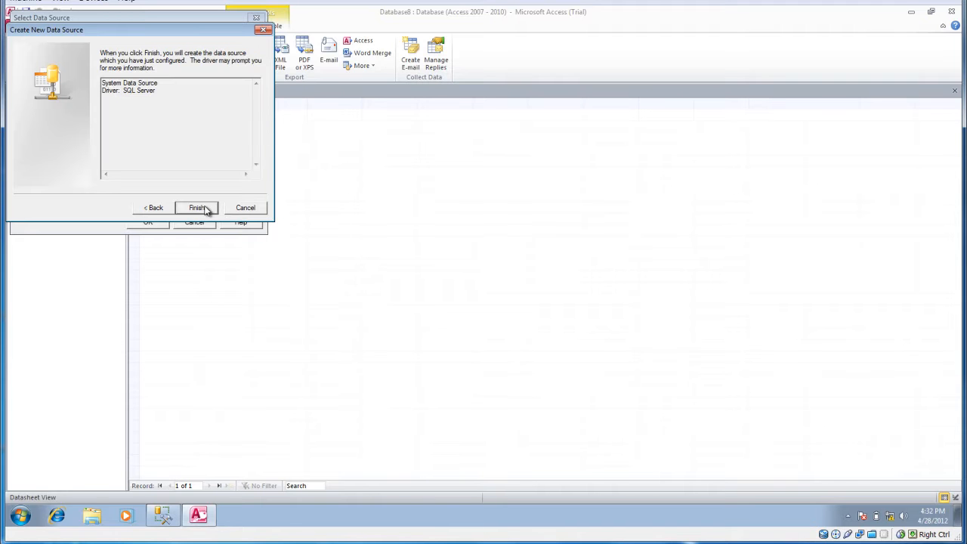
click(198, 208)
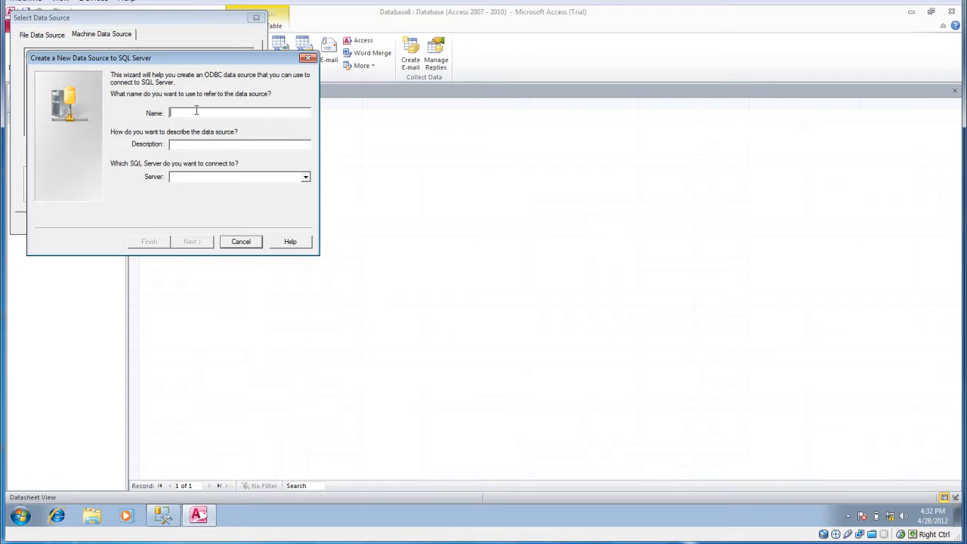
- Name the SQL Server data source JohnnyB and connect it to the server NO1
text(Johnn)
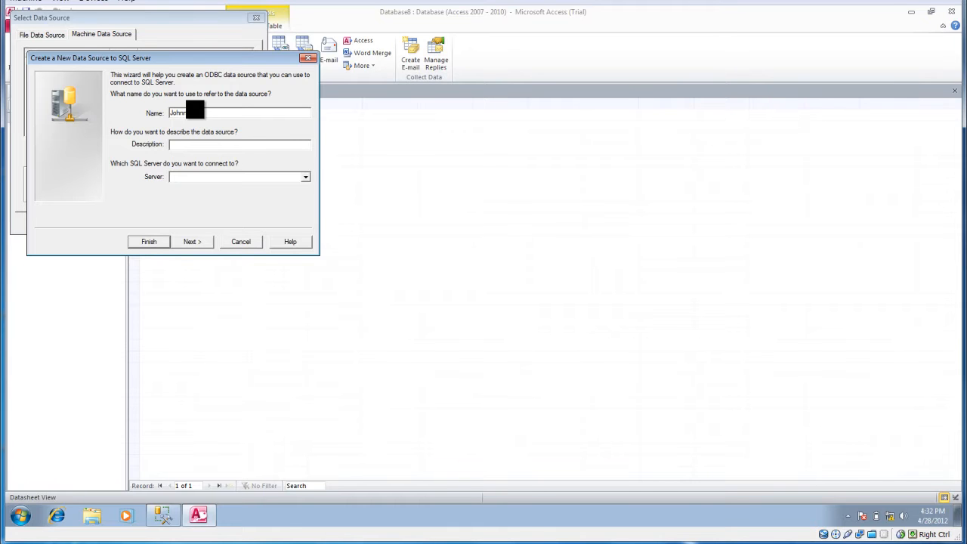
text(yB)
click(306, 177)
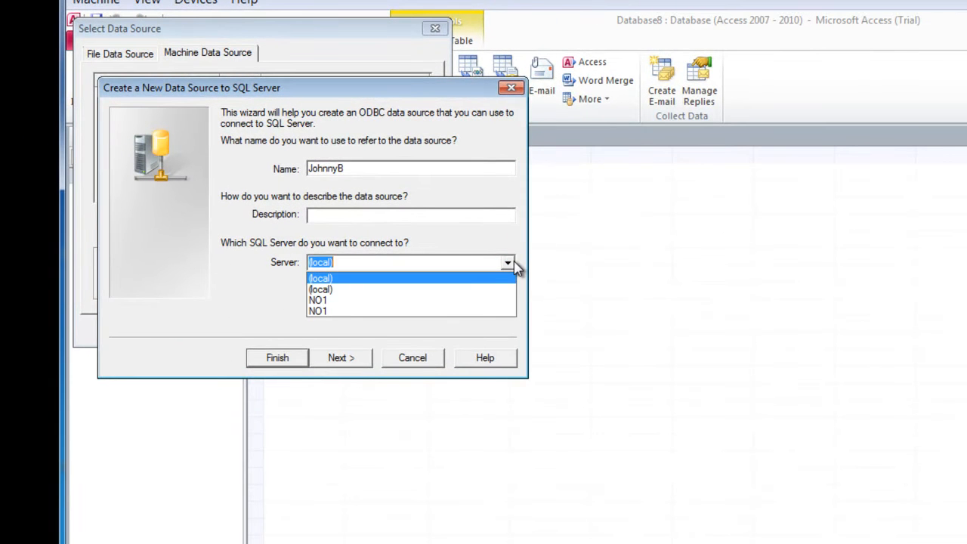
click(448, 301)
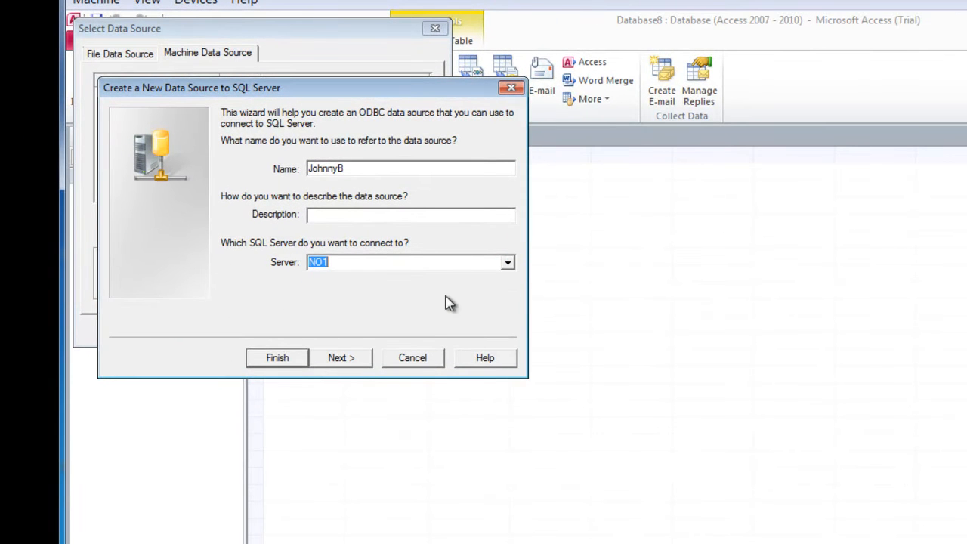
click(352, 360)
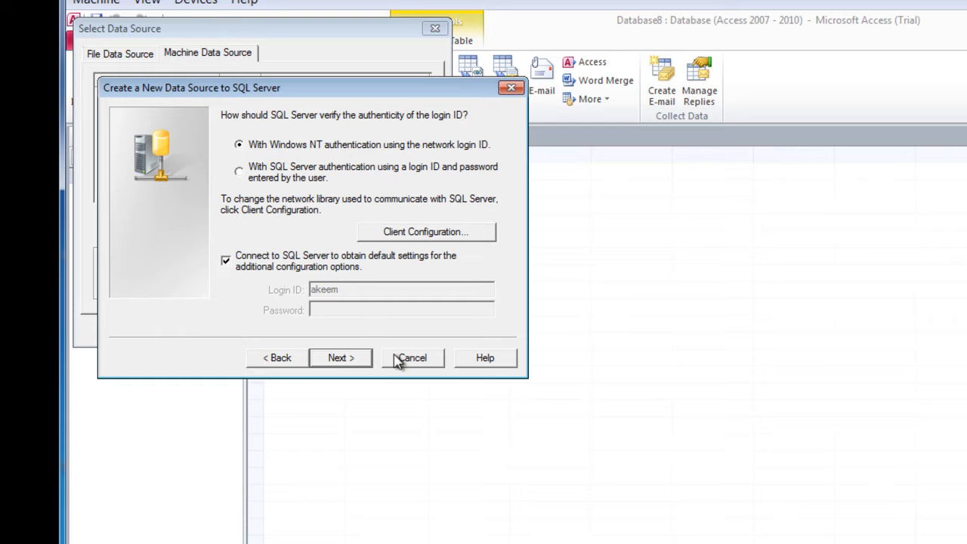
- Keep Windows NT authentication, change the default database to Tutorial, and finish the data source wizard with the remaining default options
click(362, 365)
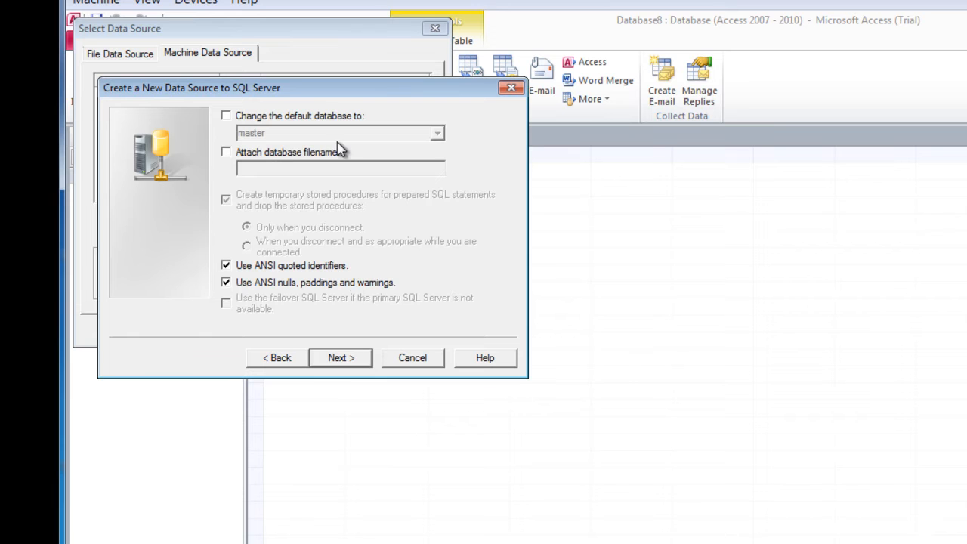
click(226, 116)
click(437, 133)
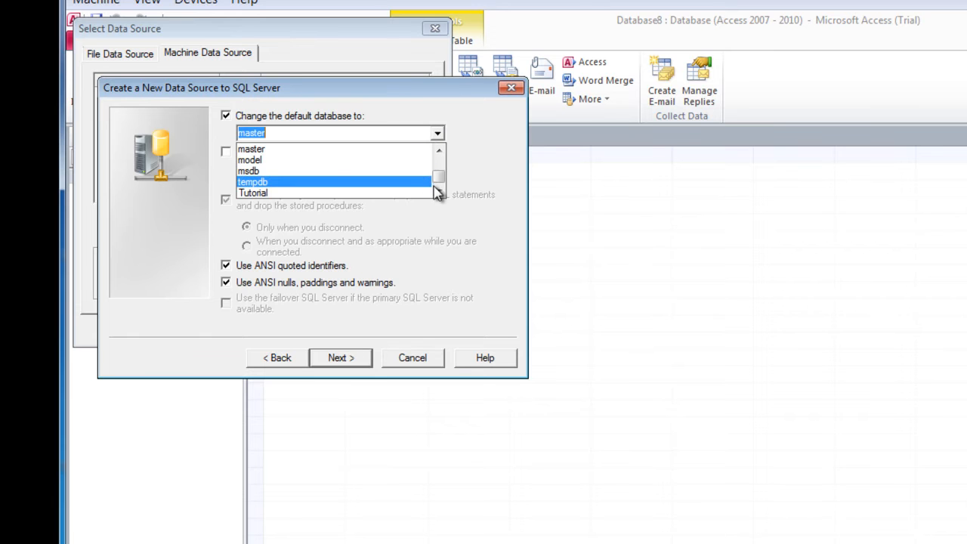
click(427, 193)
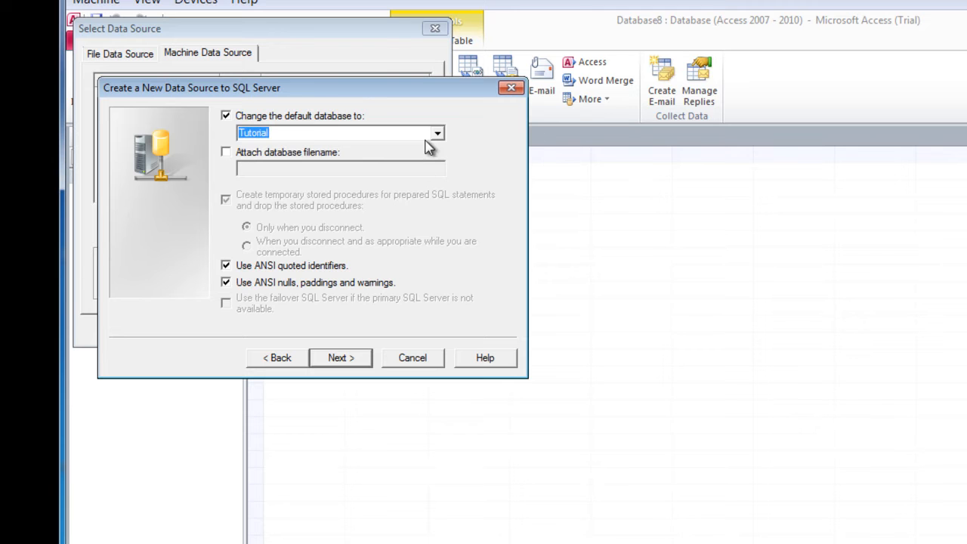
click(347, 361)
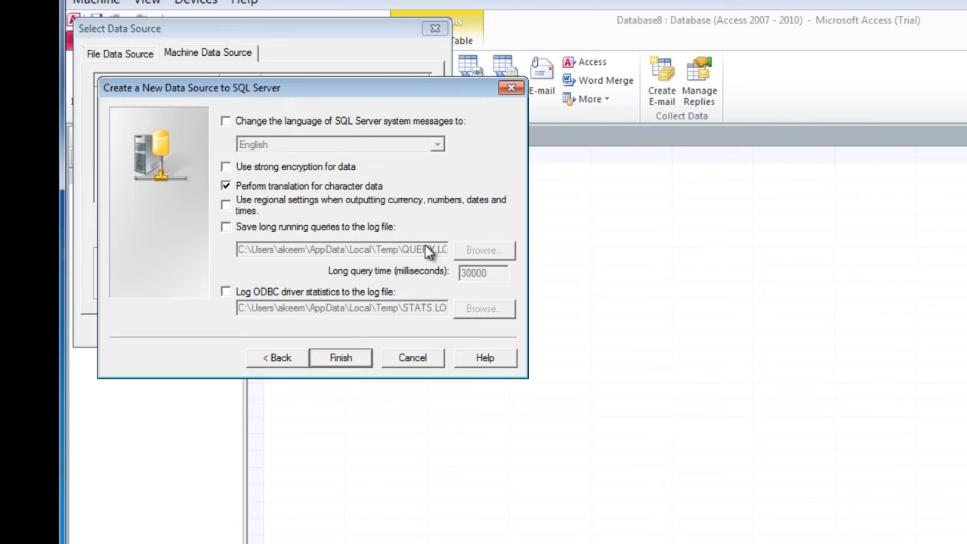
click(358, 357)
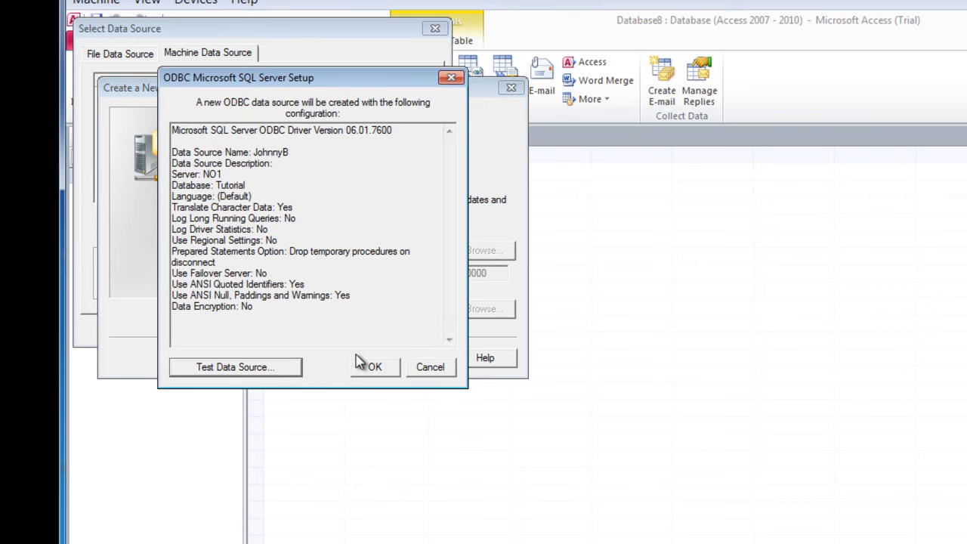
- Test the configured ODBC data source and accept its setup
click(292, 369)
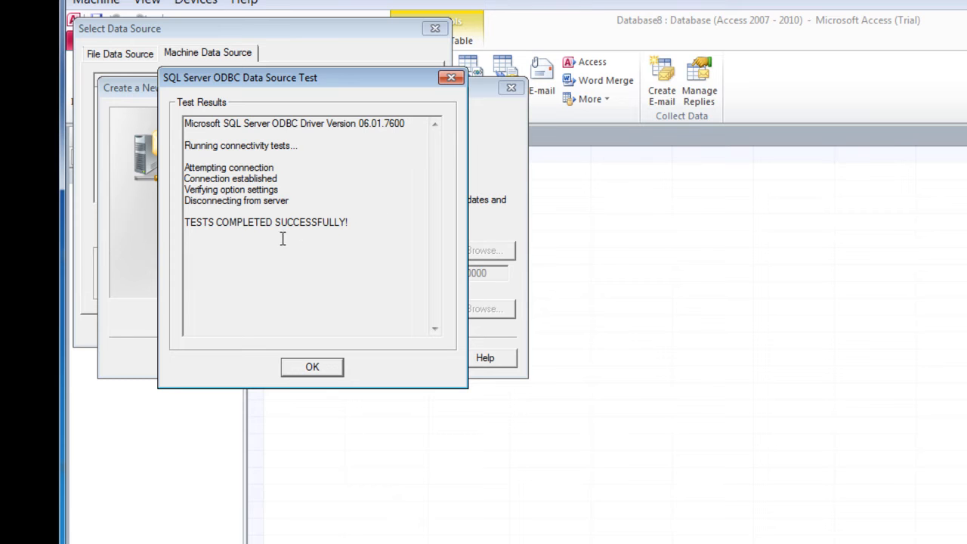
click(312, 367)
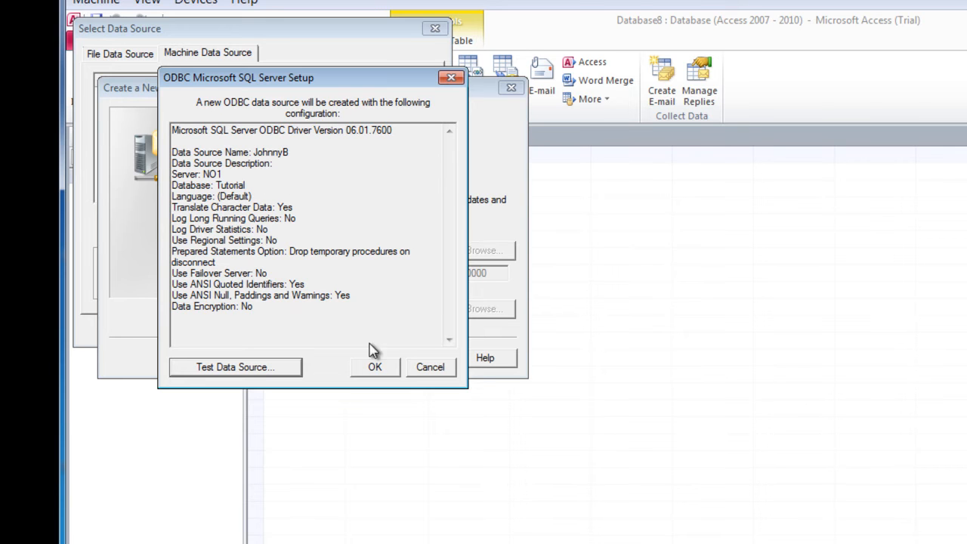
click(392, 369)
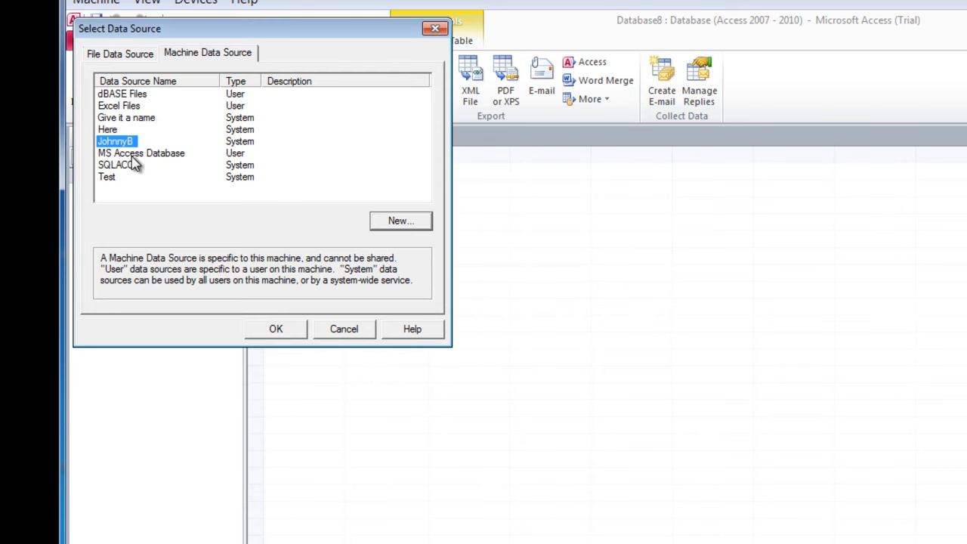
- Use the JohnnyB data source to link the SQL Server table dbo.TableAkeem into the database
click(291, 334)
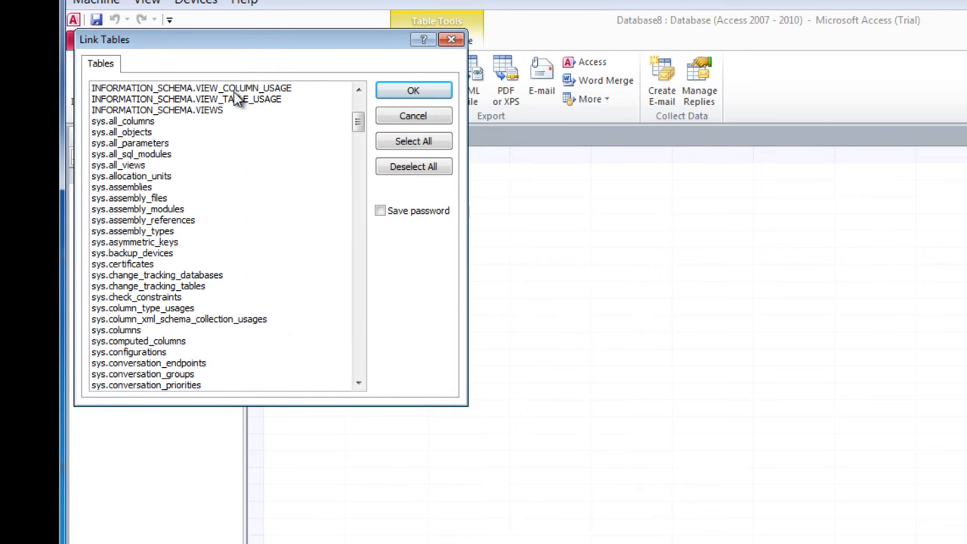
drag(359, 124, 360, 97)
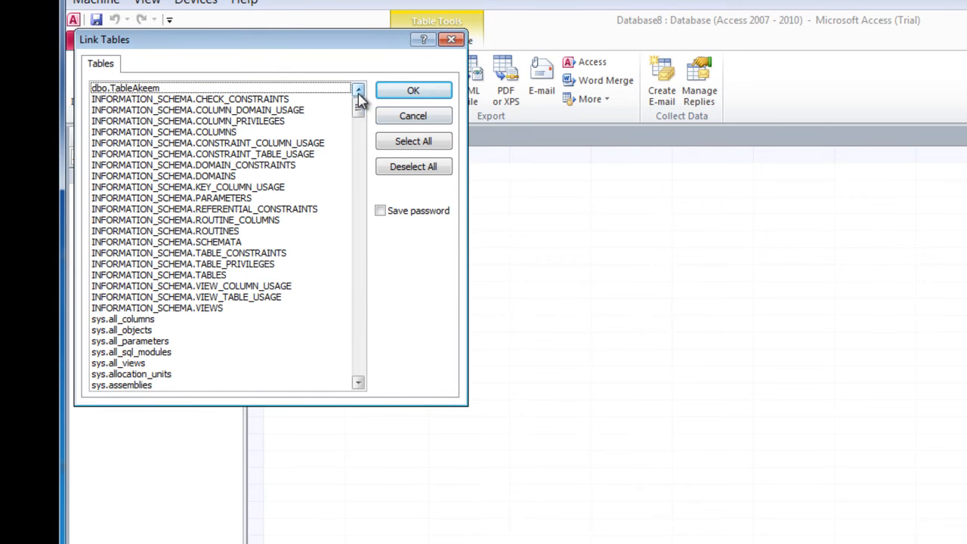
click(153, 89)
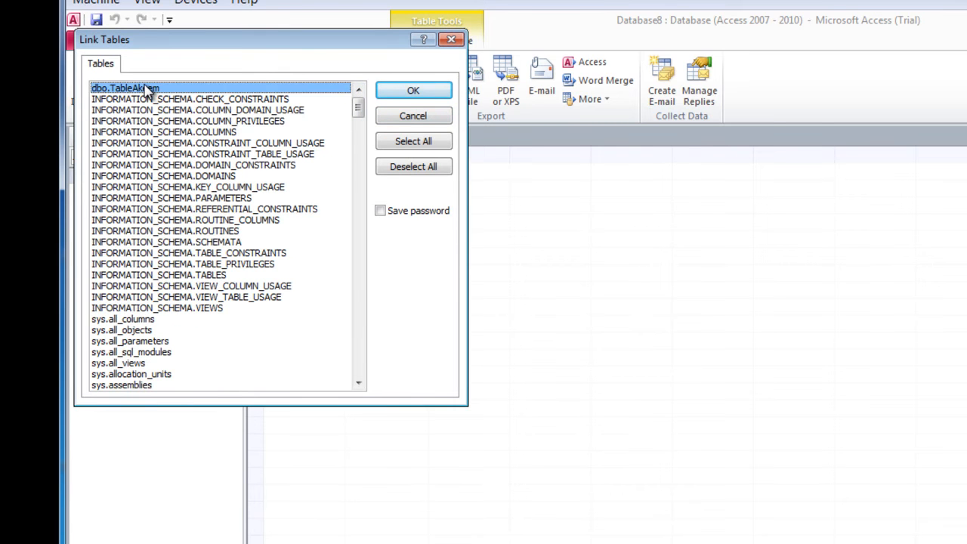
click(415, 92)
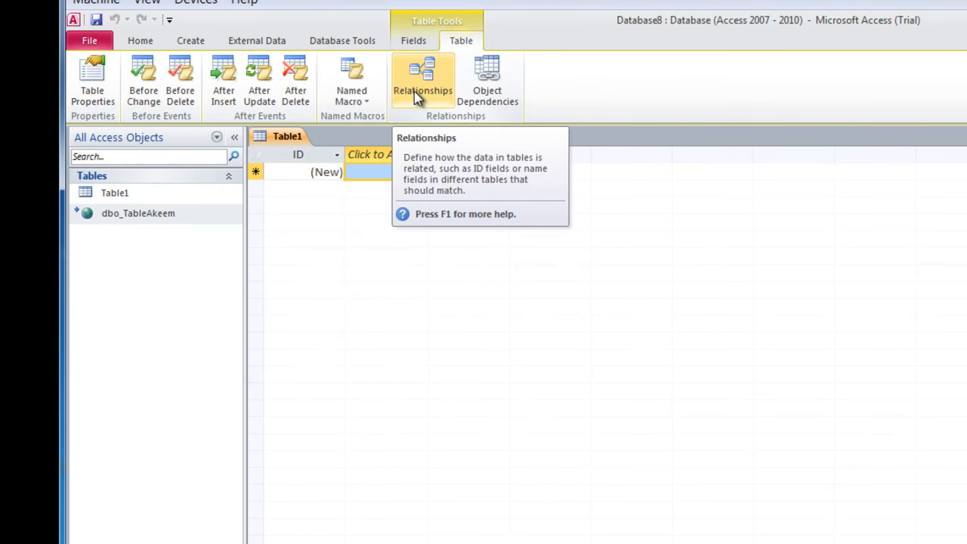
- Open the linked dbo_TableAkeem table and check the NAME, AGE and SEX fields of its existing record
click(137, 217)
double_click(138, 219)
click(372, 188)
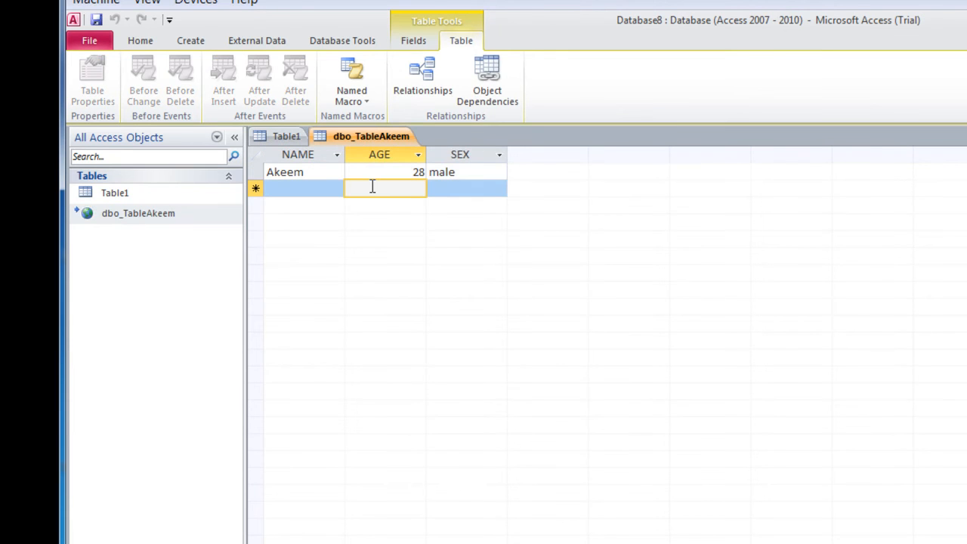
click(319, 173)
click(400, 173)
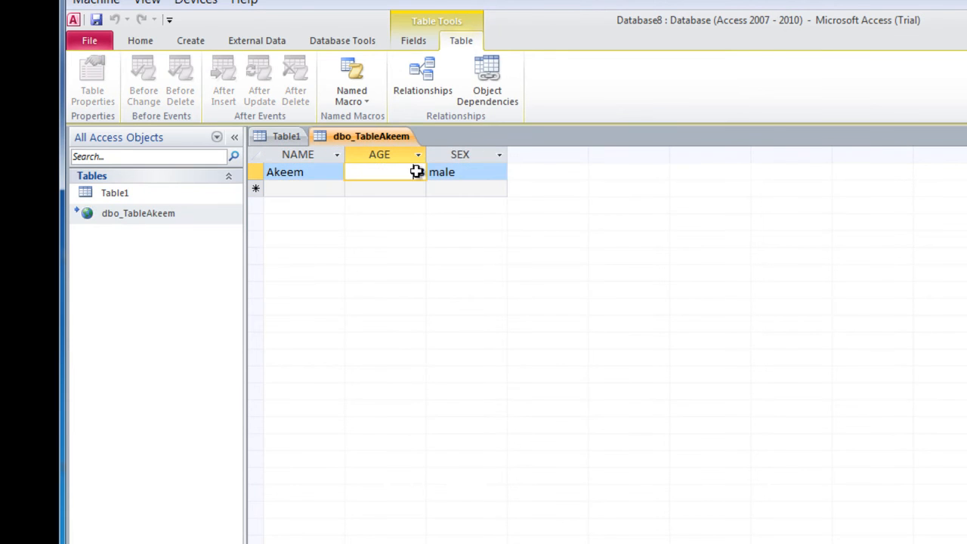
click(458, 172)
- Add a second record to the linked table with a first name, age 22 and sex female, and save it
click(300, 190)
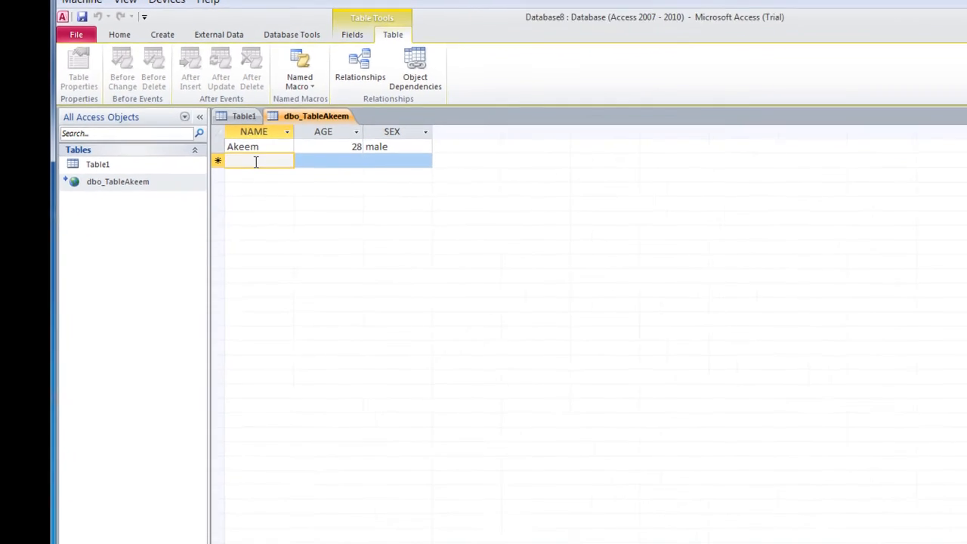
text(Jack)
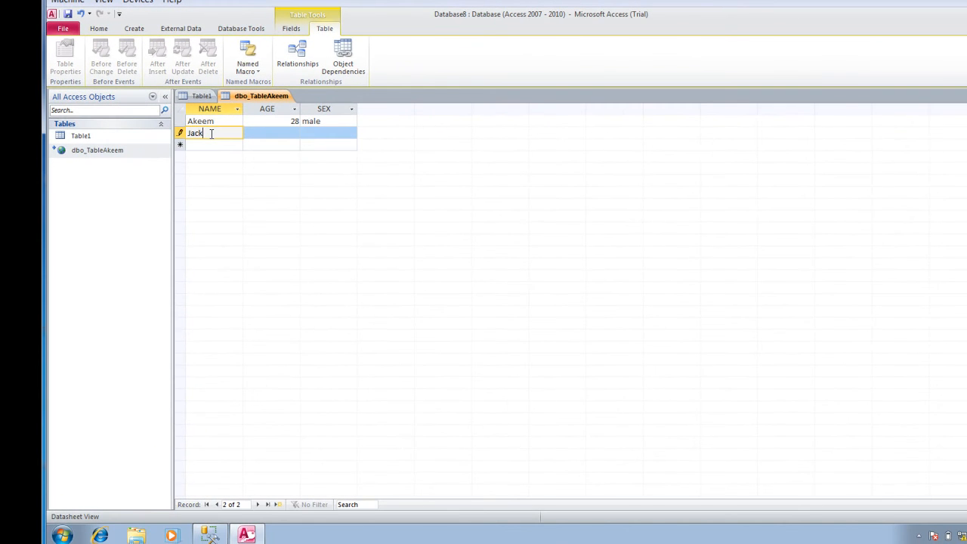
click(272, 133)
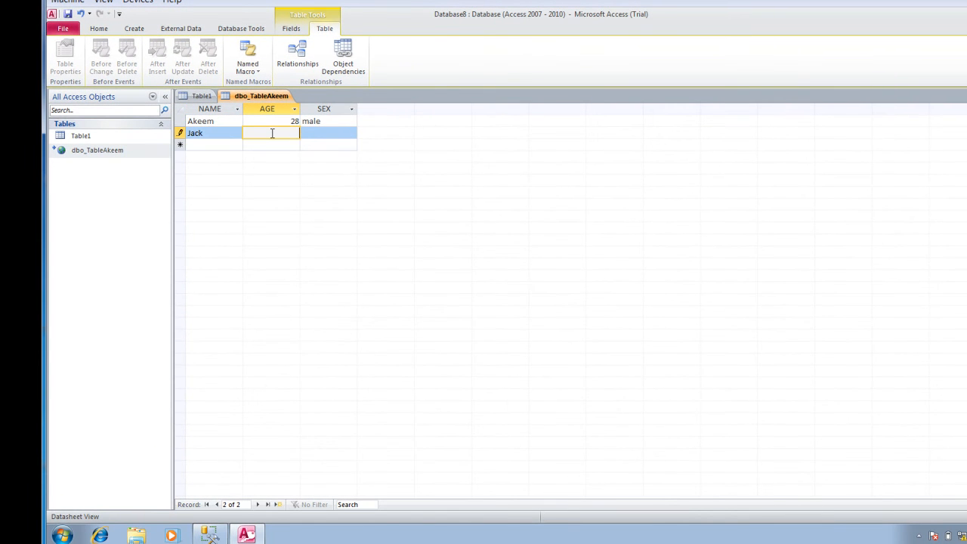
click(315, 134)
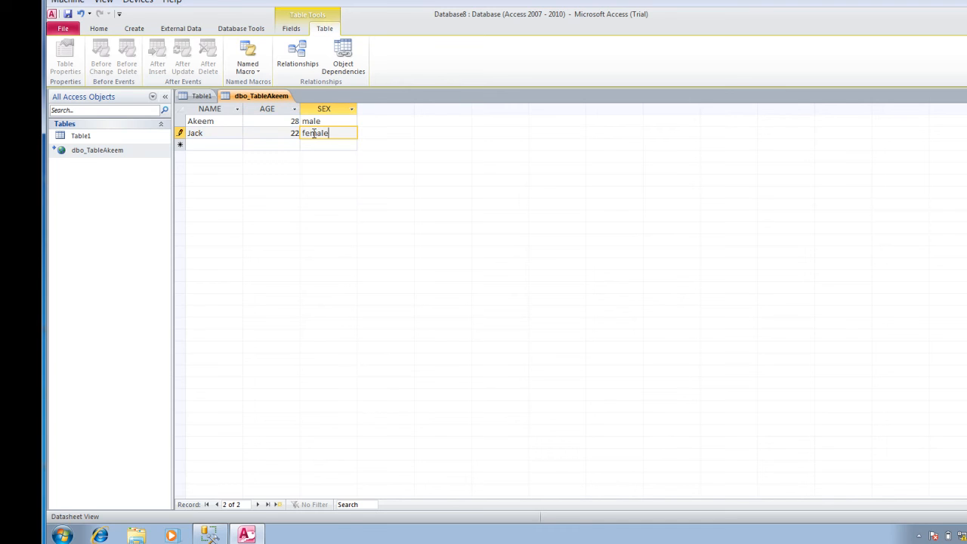
key(Tab)
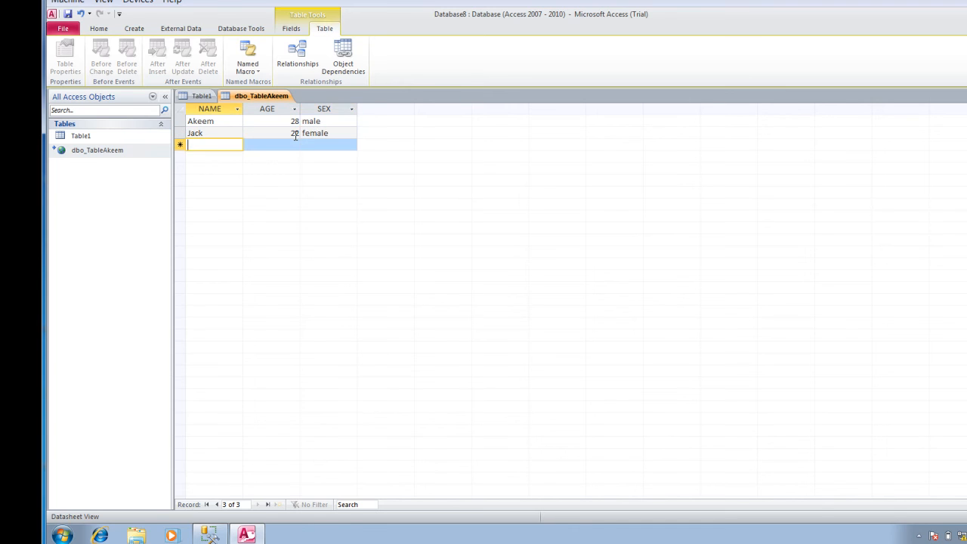
key(Tab)
key(Tab)
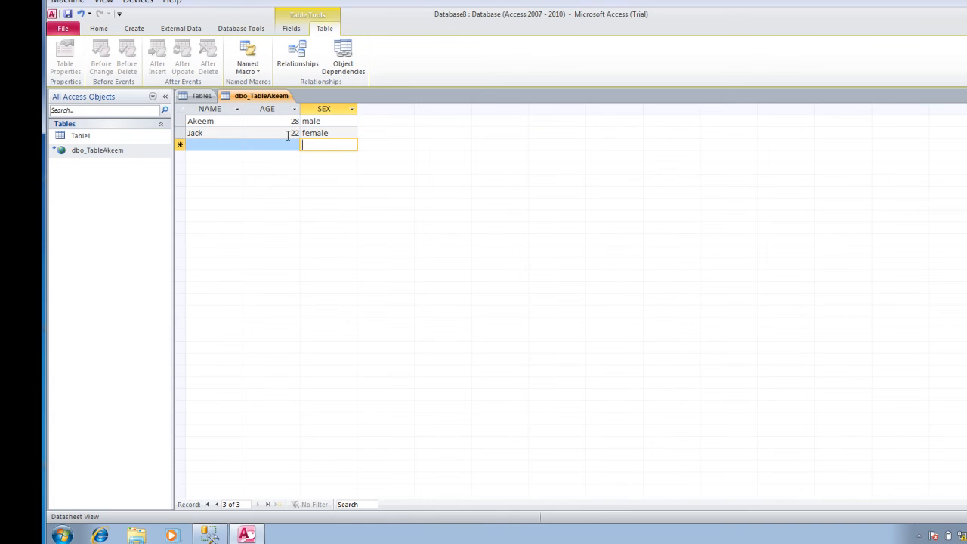
click(212, 122)
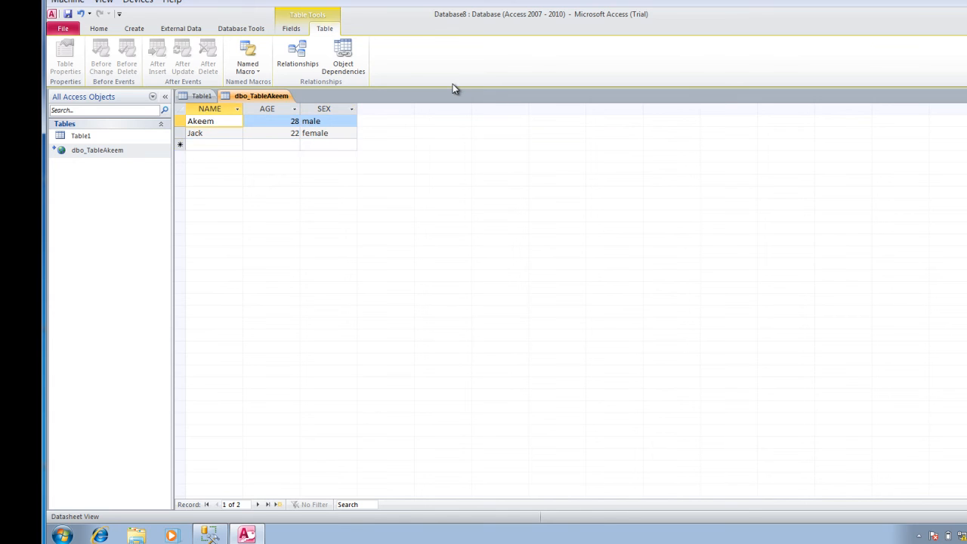